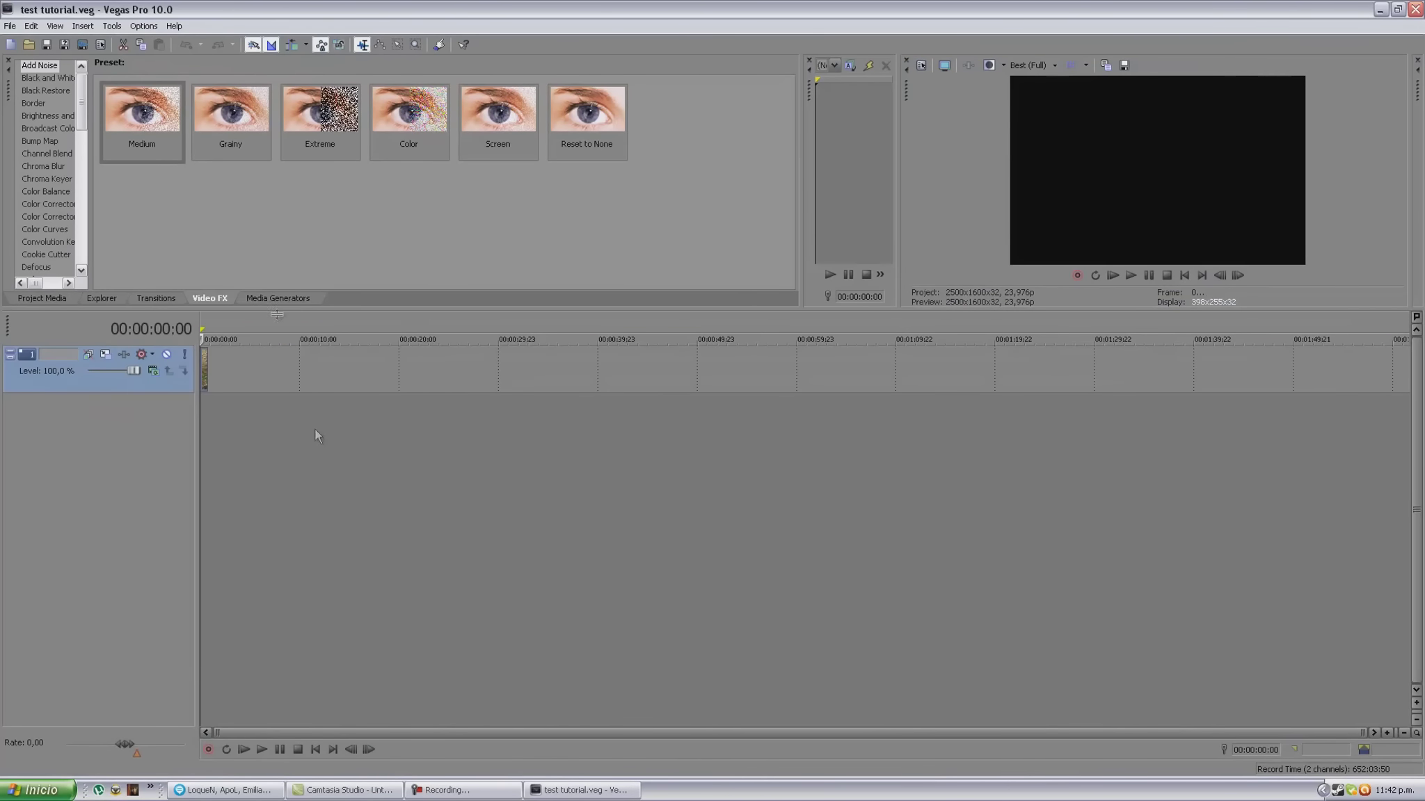
# - Zoom into the clip's start and set the loop region to end at frame 18
pyautogui.click(1387, 733)
pyautogui.click(1387, 733)
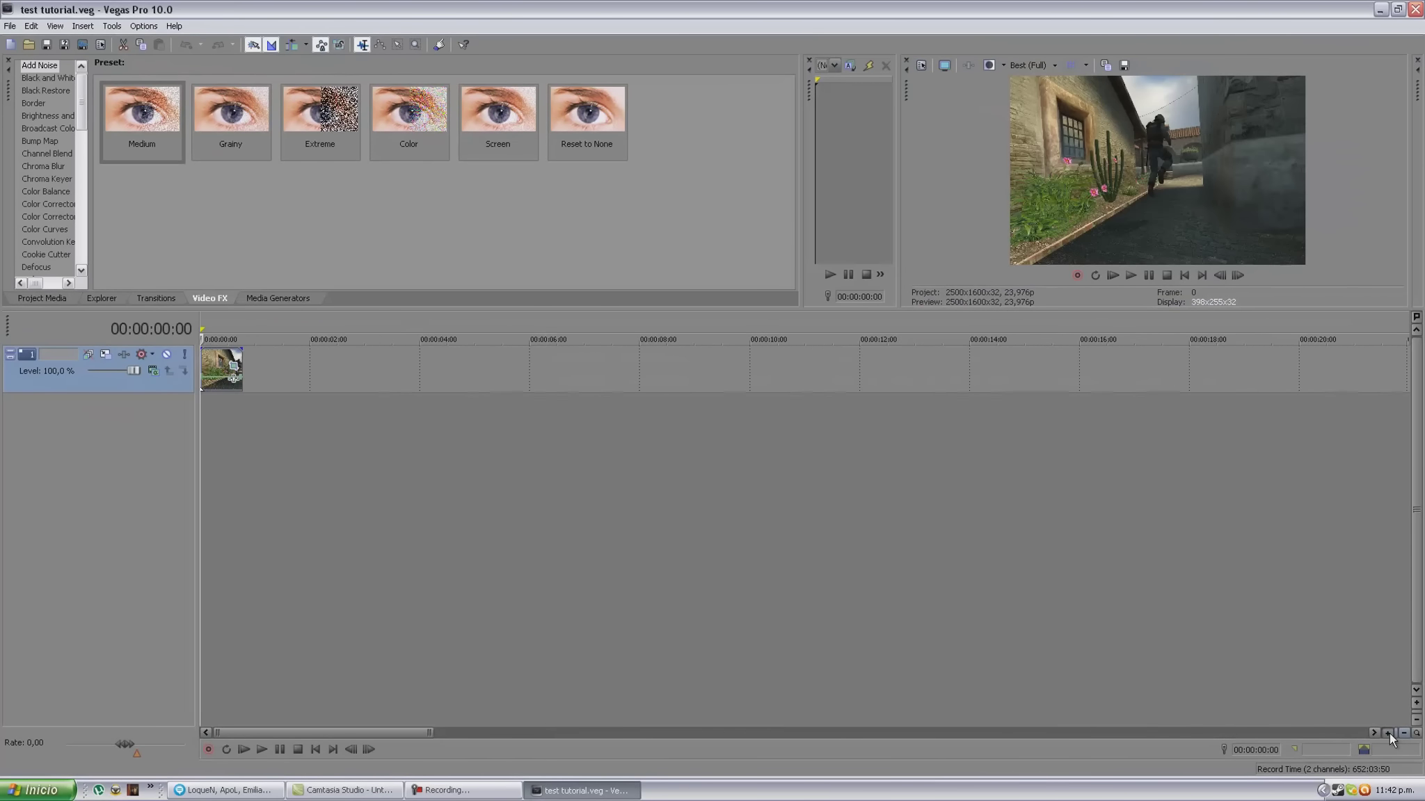
pyautogui.click(1386, 732)
pyautogui.moveTo(202, 326); pyautogui.dragTo(548, 325)
pyautogui.click(534, 362)
pyautogui.click(533, 363)
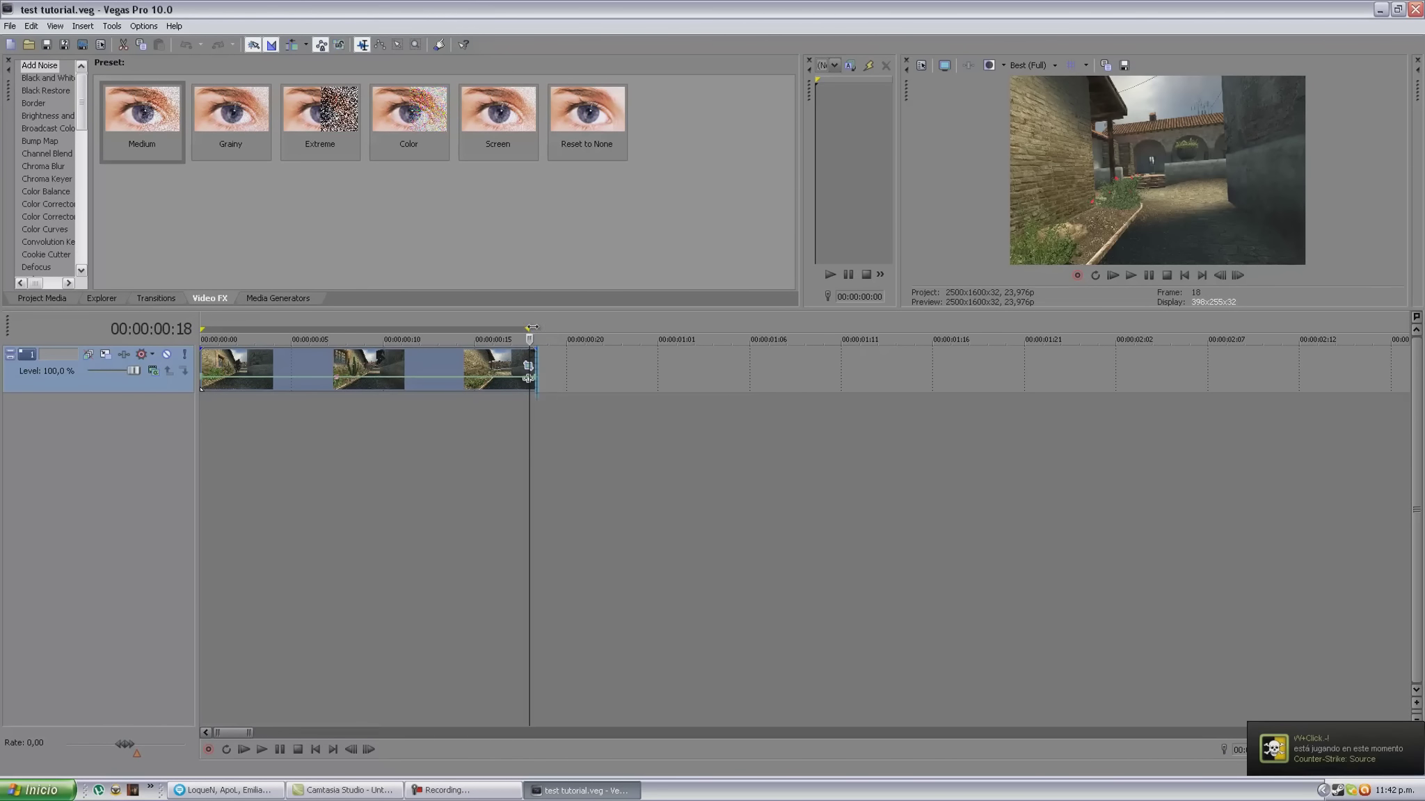
pyautogui.moveTo(540, 327); pyautogui.dragTo(546, 327)
pyautogui.press('space')
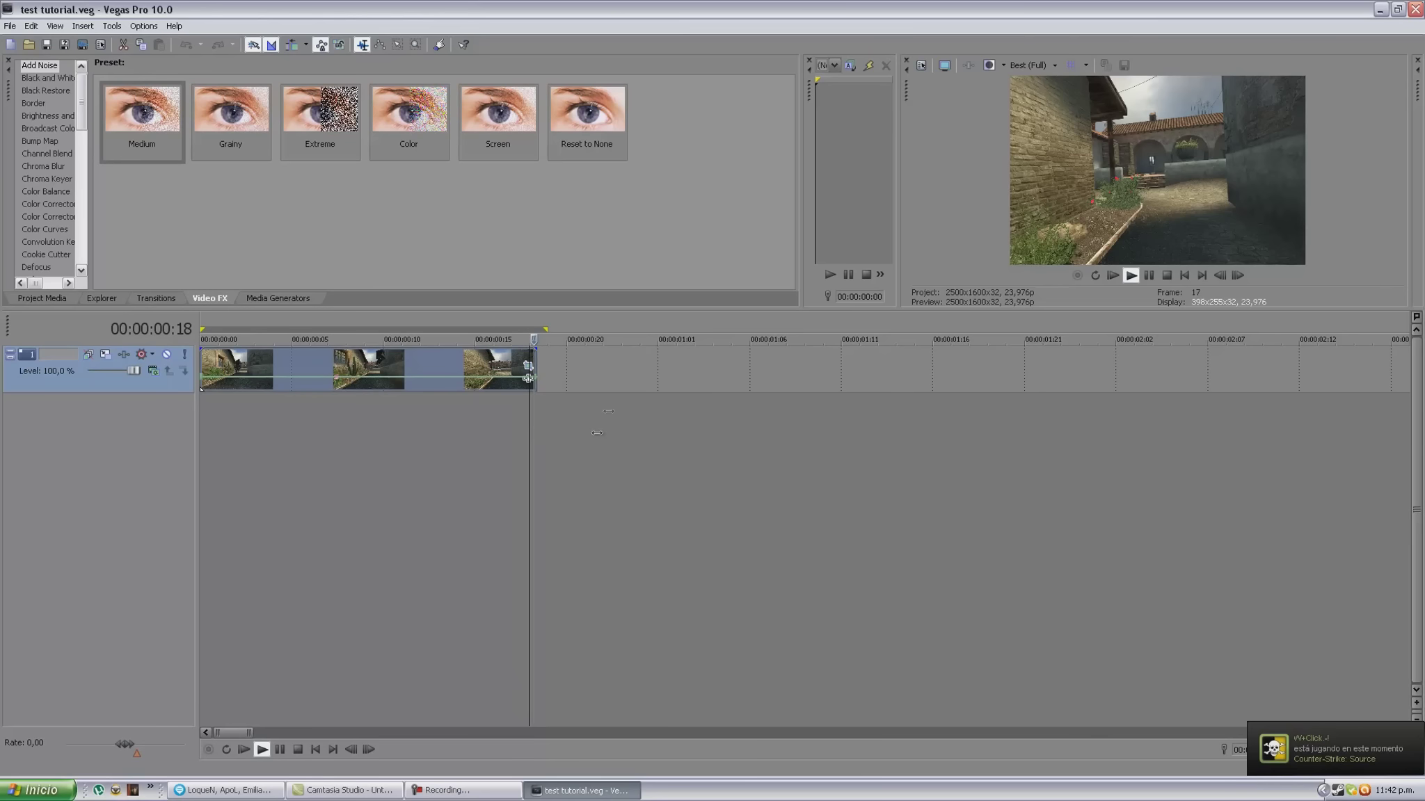
pyautogui.click(584, 366)
pyautogui.moveTo(547, 327); pyautogui.dragTo(535, 326)
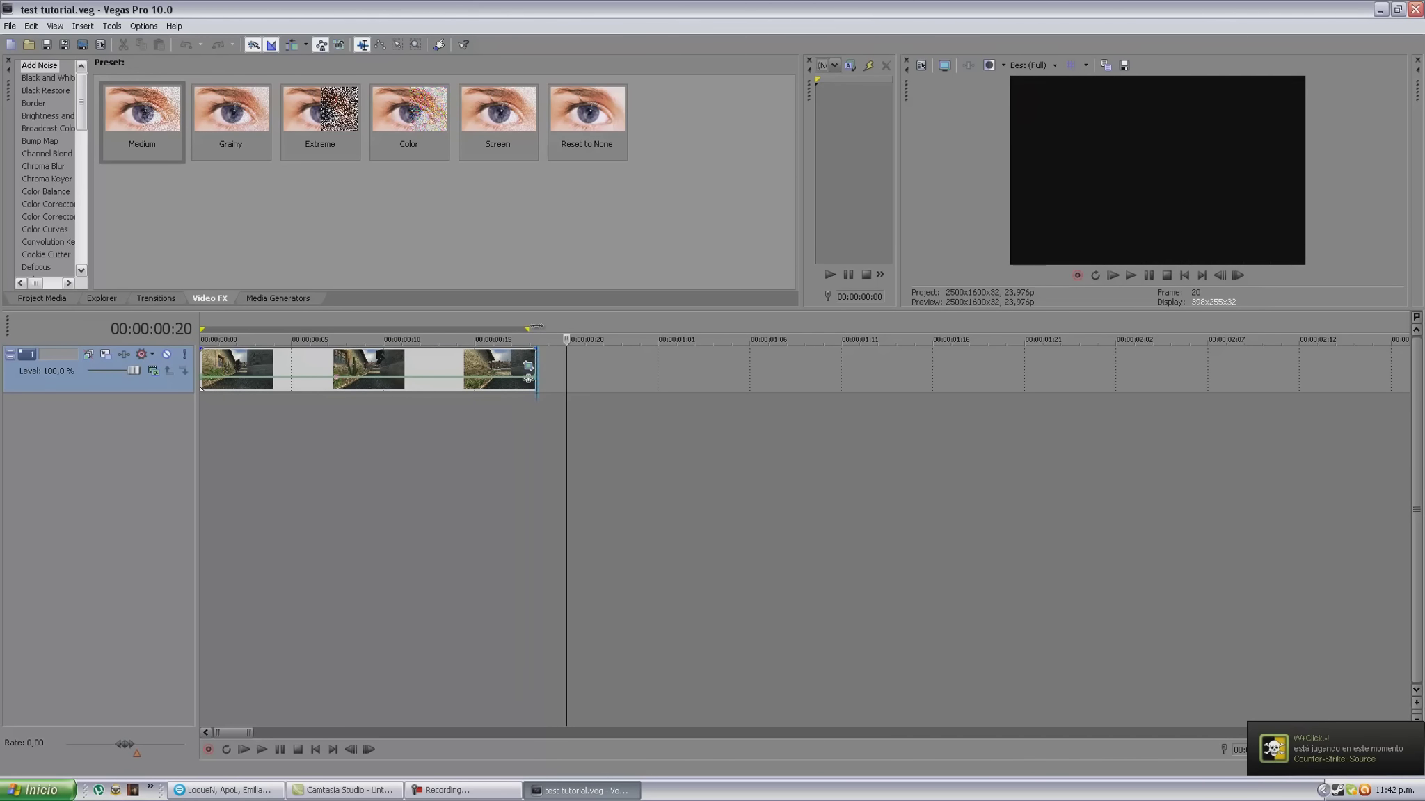
# - Split the clip at 00:00:00:18, delete the part after it, and zoom back out
pyautogui.click(529, 363)
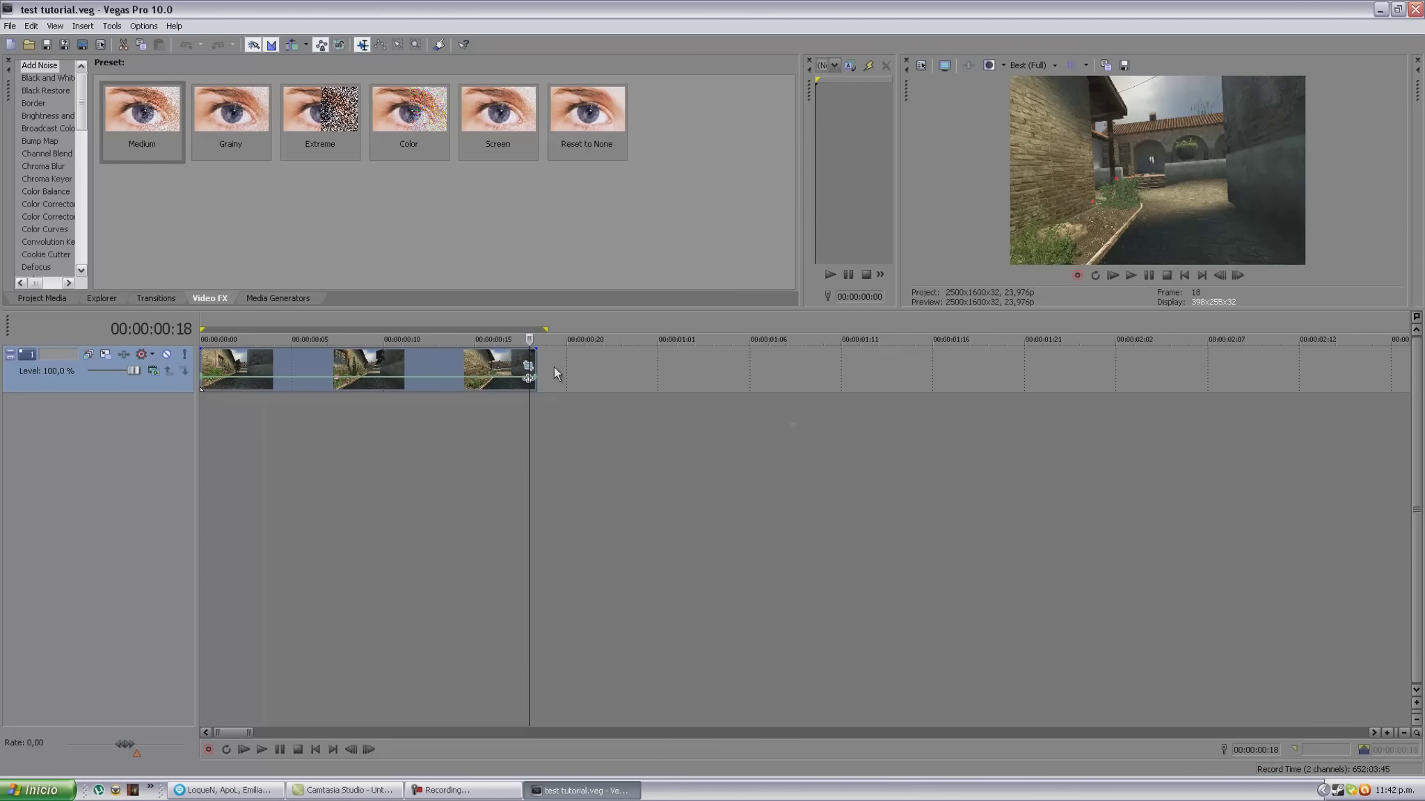
pyautogui.click(1387, 732)
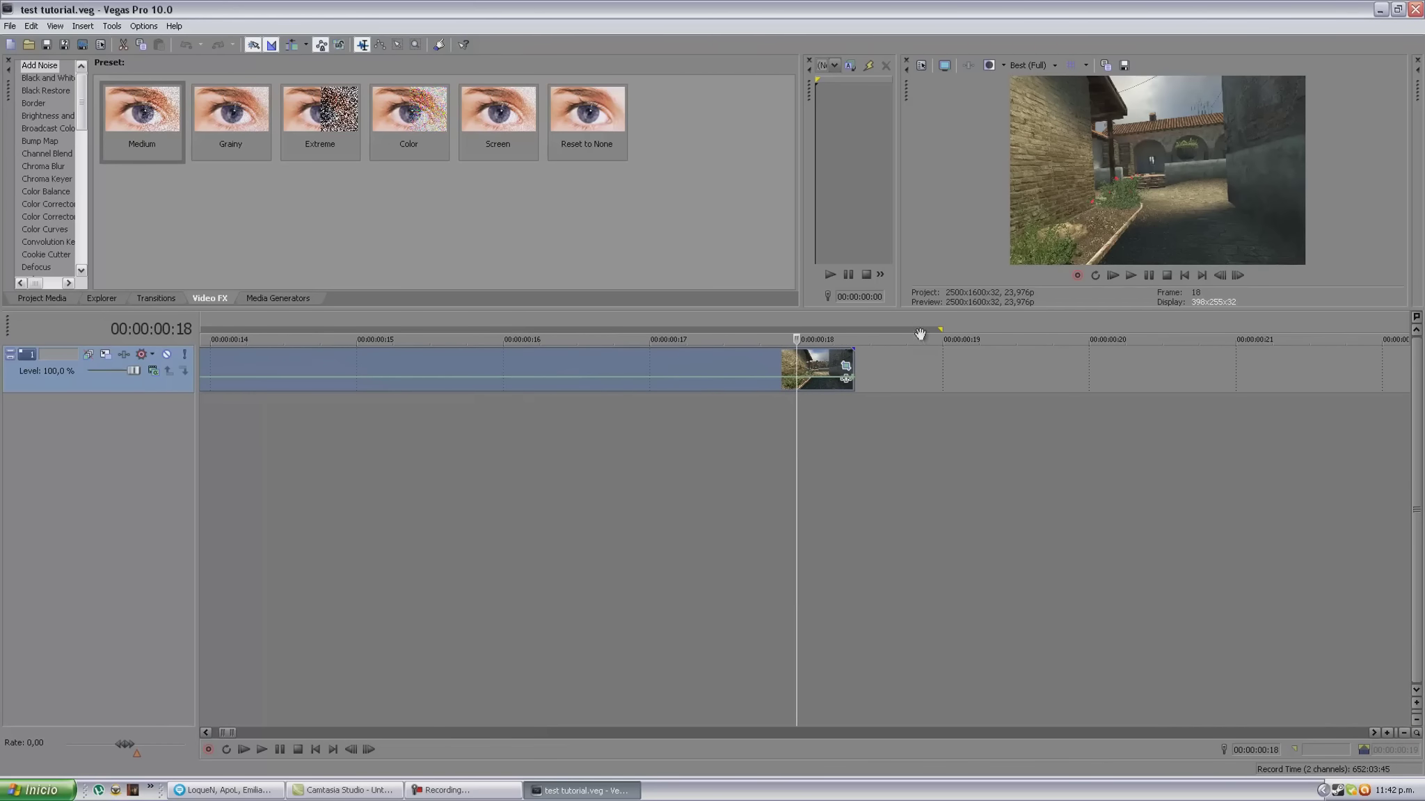
pyautogui.moveTo(940, 329); pyautogui.dragTo(794, 329)
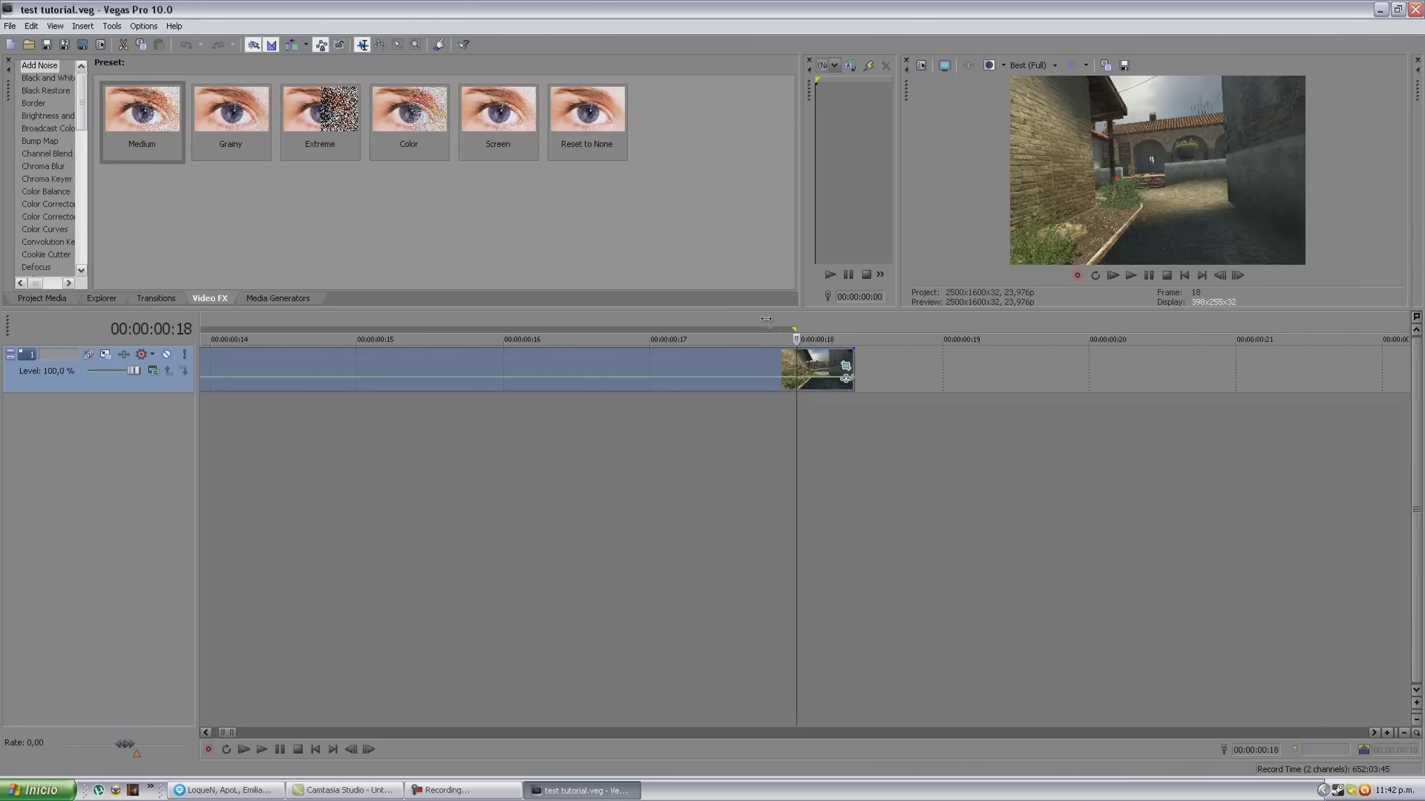
pyautogui.press('s')
pyautogui.rightClick(824, 369)
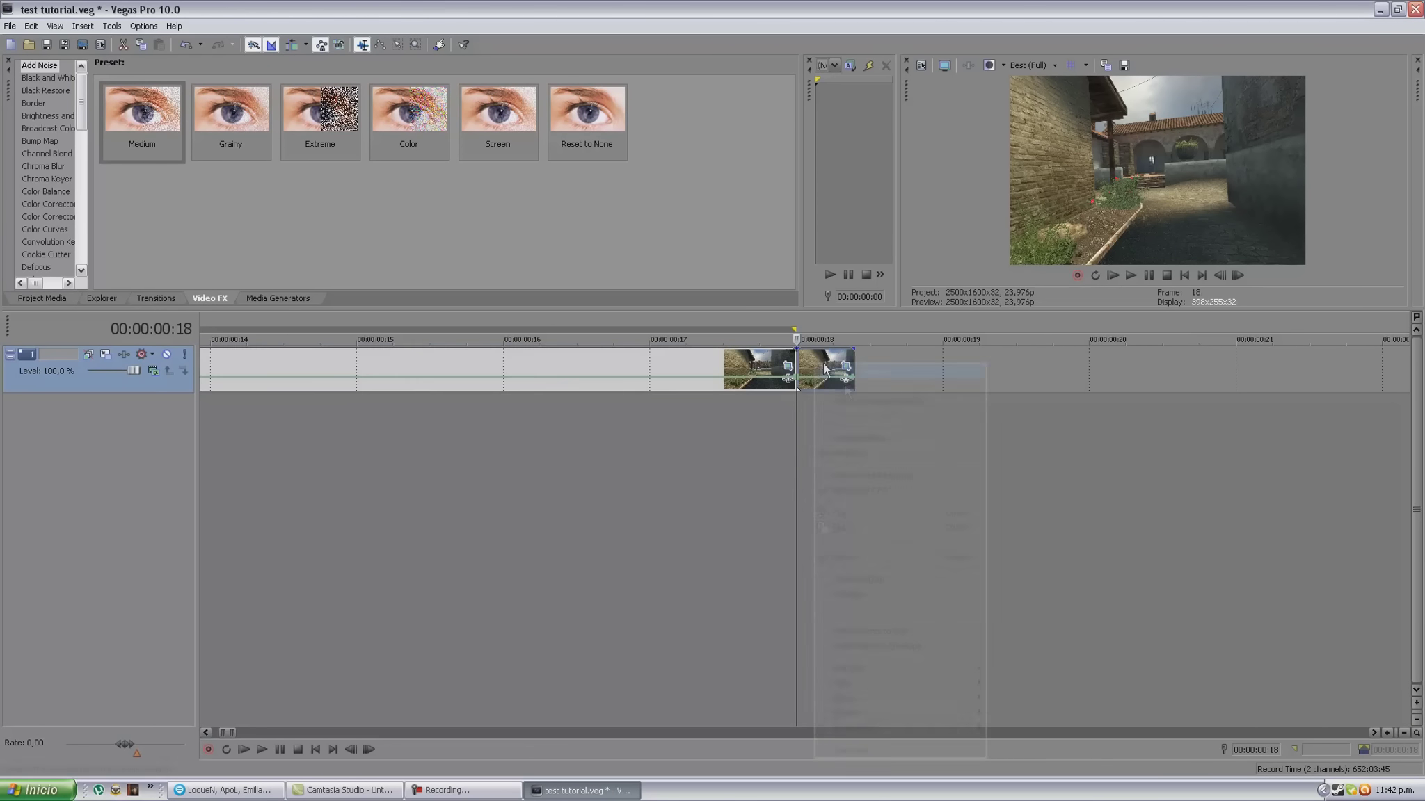
pyautogui.click(856, 562)
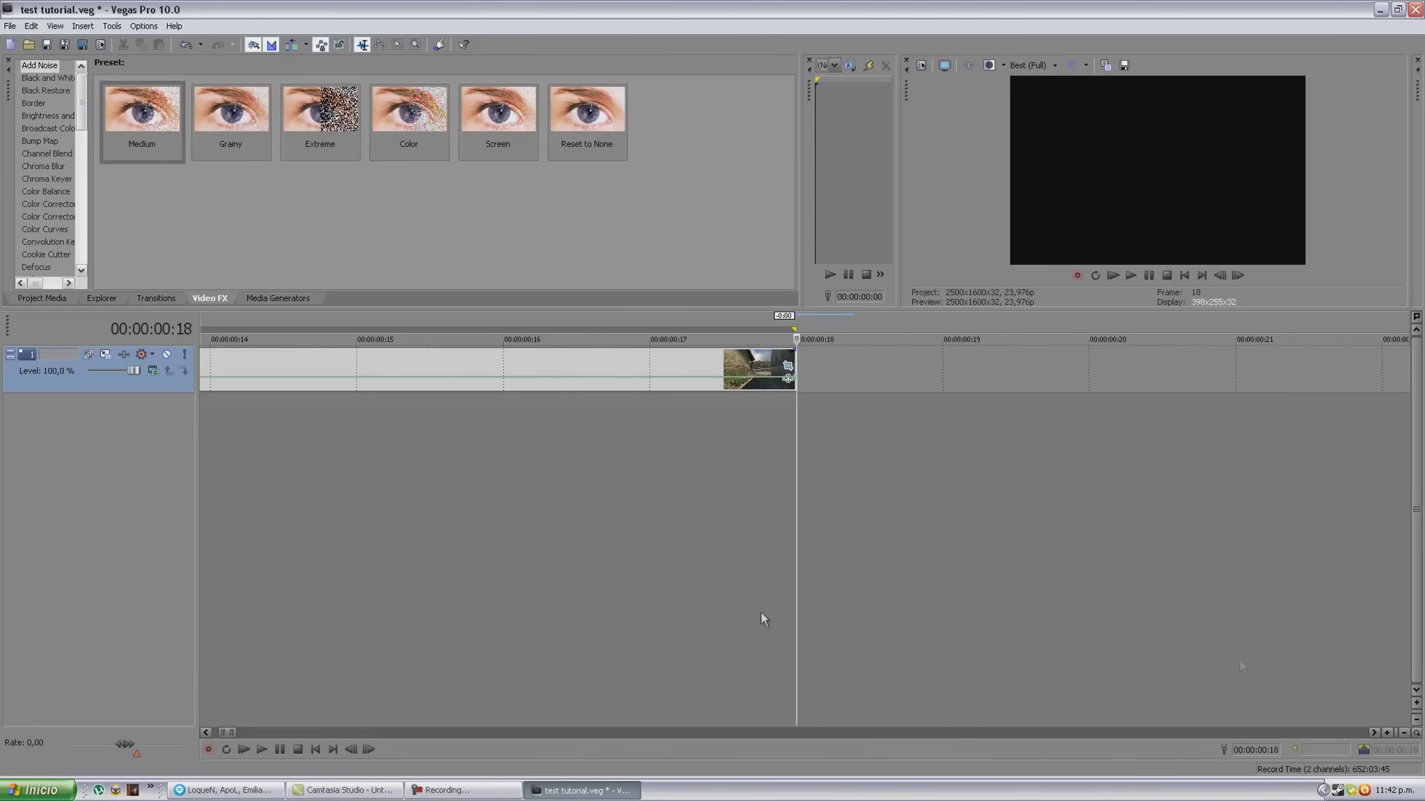
pyautogui.click(1405, 735)
pyautogui.click(1405, 734)
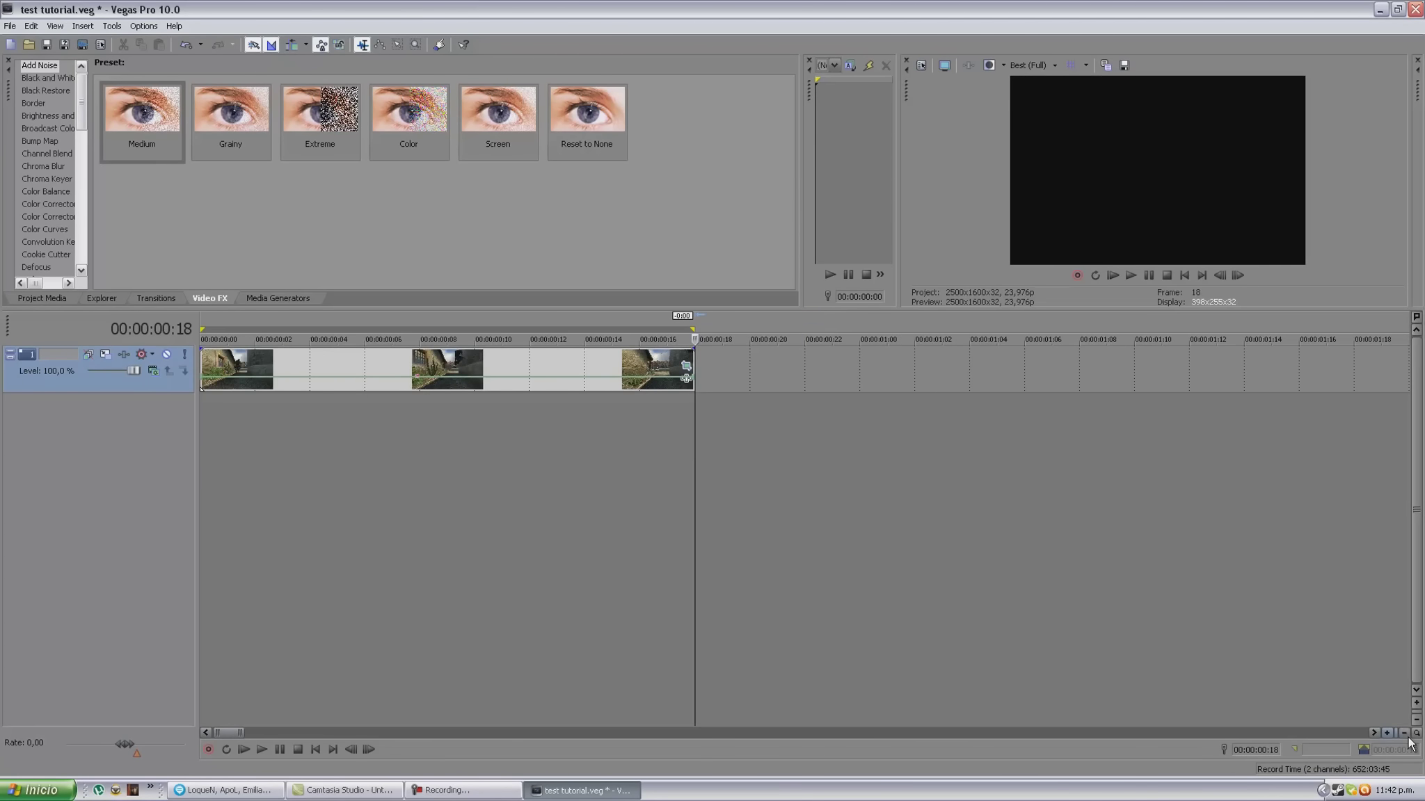
# - Set the project frame rate to 23,976 fps with Best full-resolution rendering quality
pyautogui.click(10, 26)
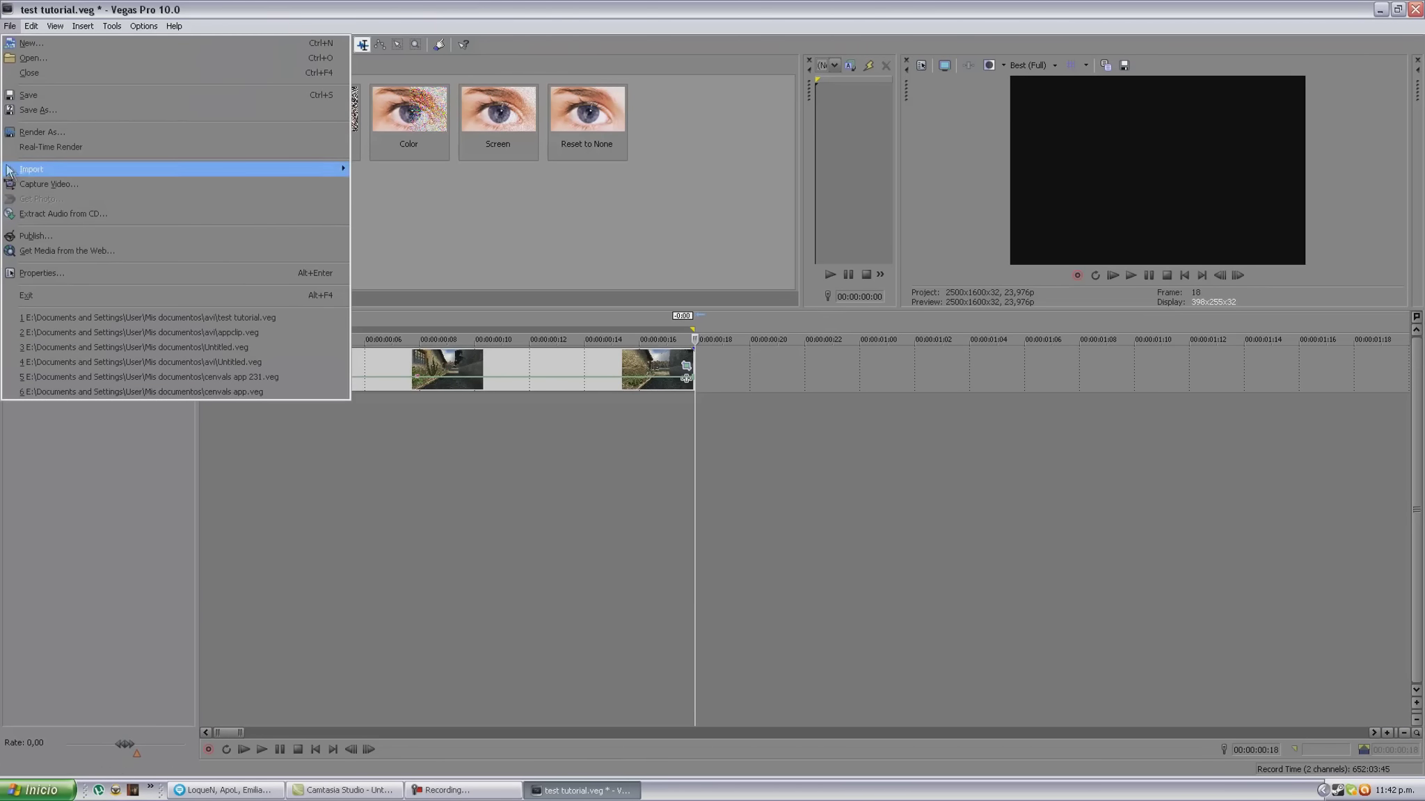
pyautogui.click(42, 131)
pyautogui.press('Escape')
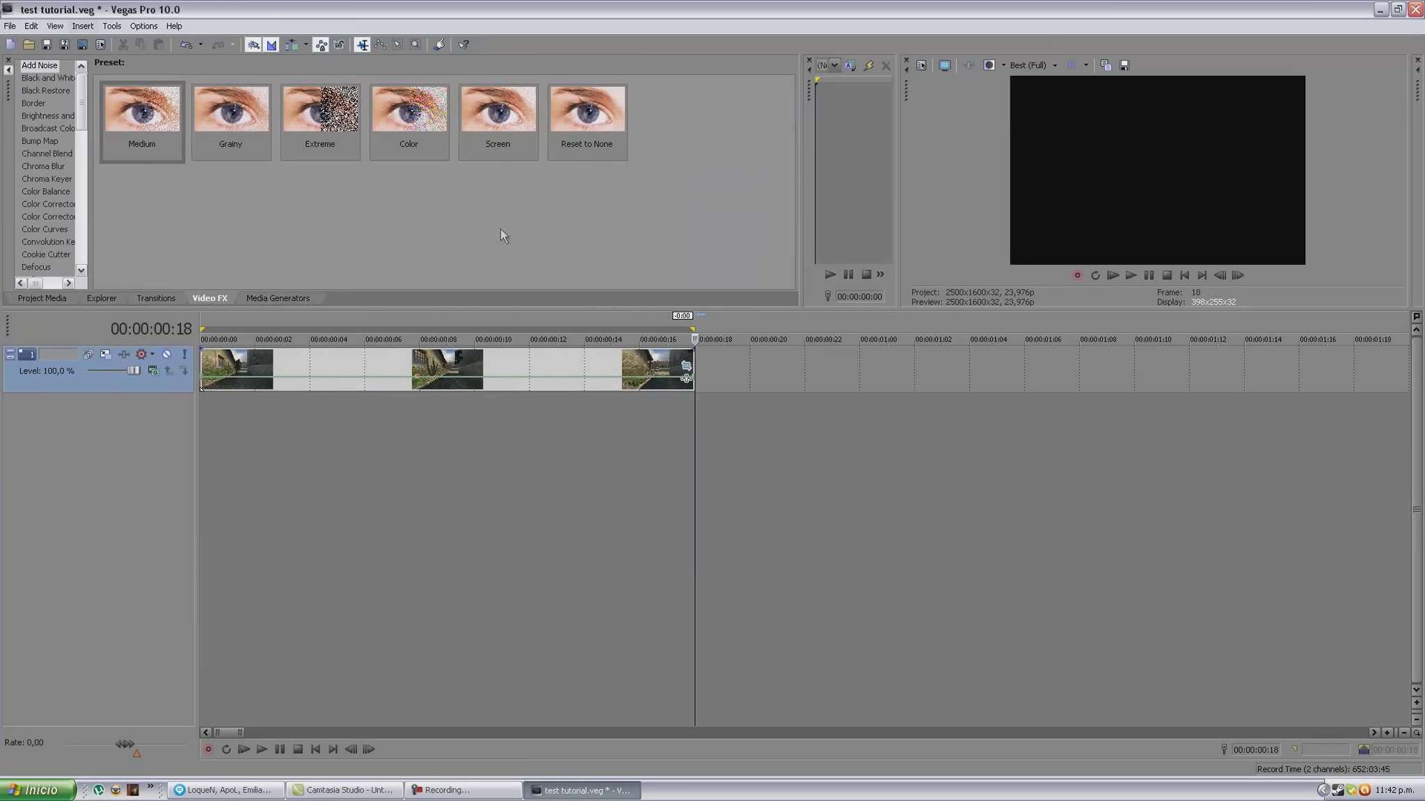
pyautogui.click(10, 26)
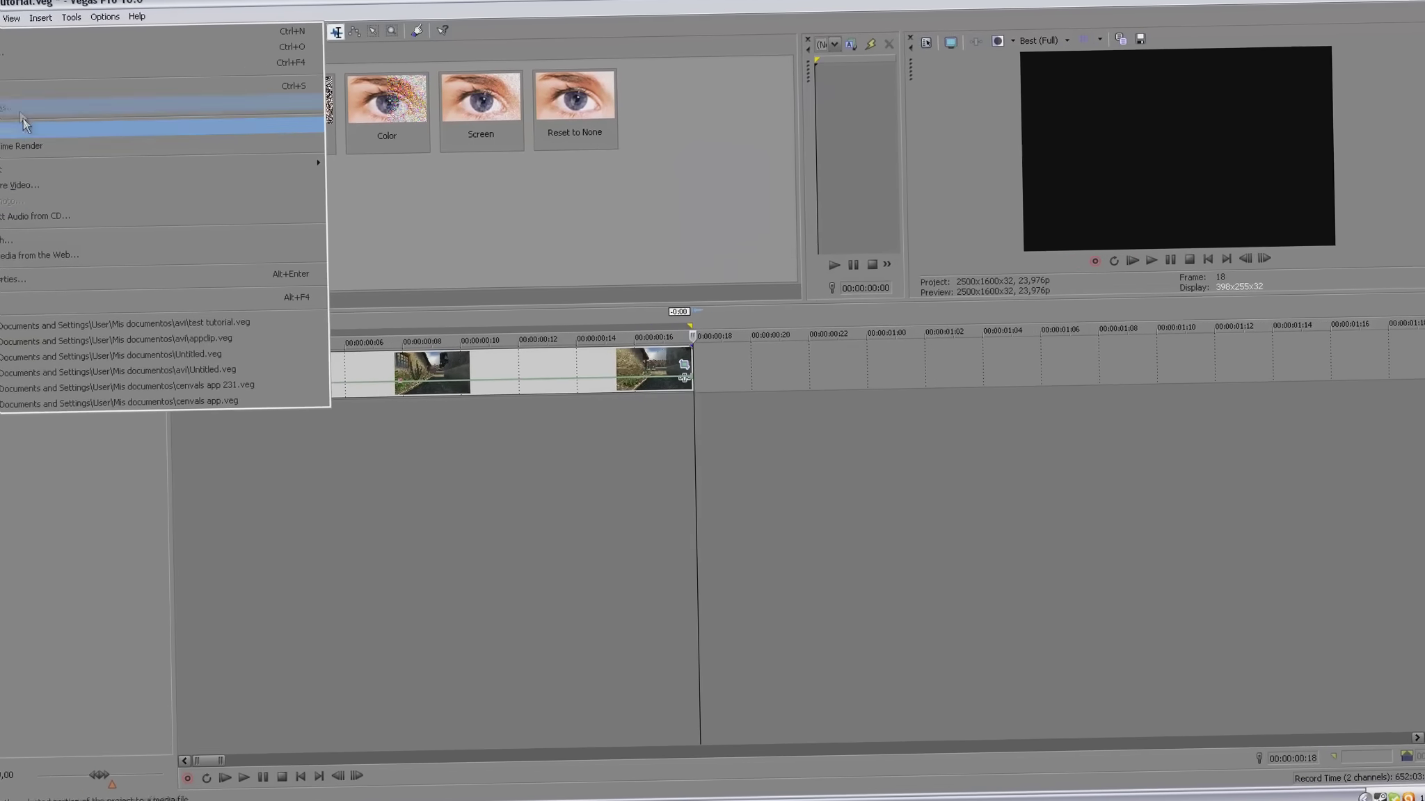
pyautogui.click(21, 279)
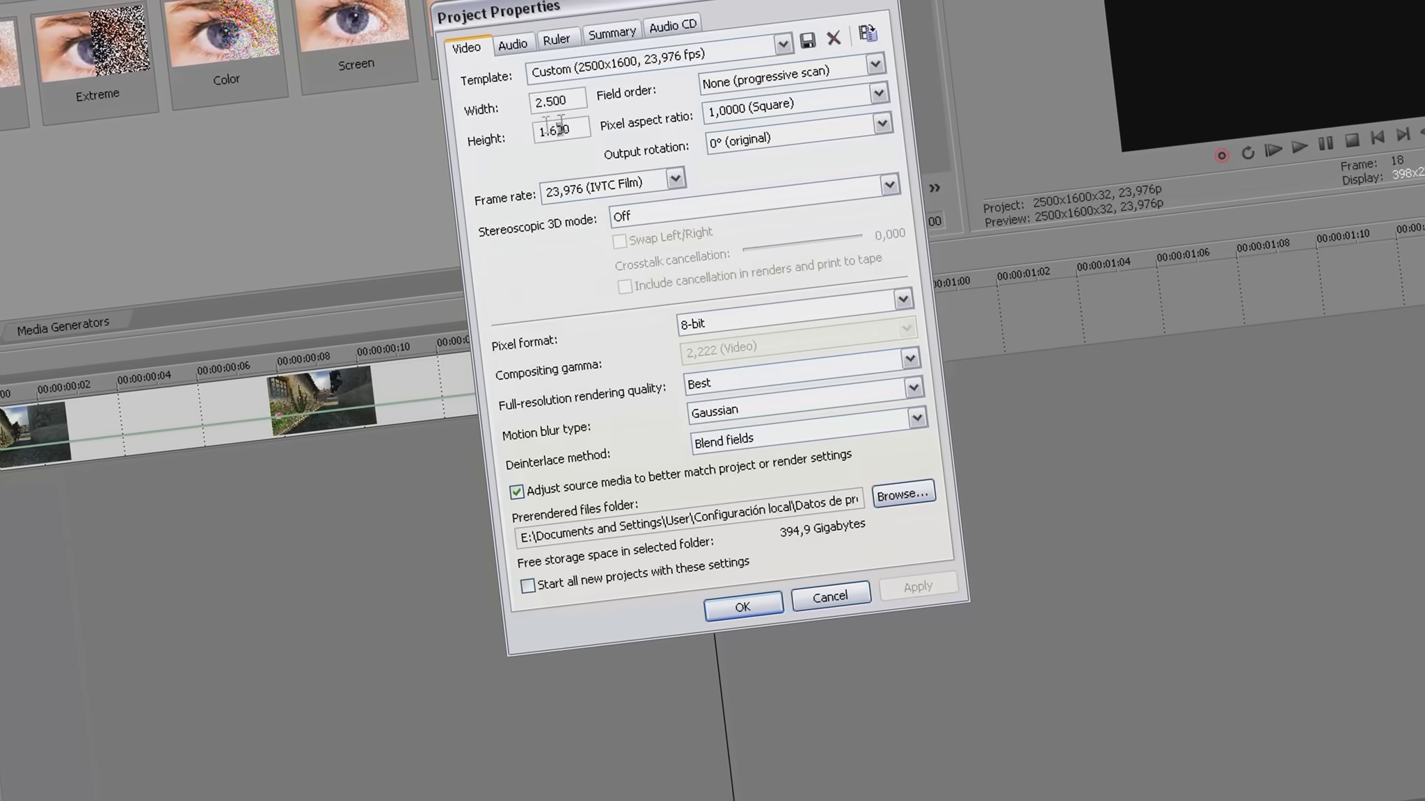
pyautogui.click(676, 180)
pyautogui.click(674, 263)
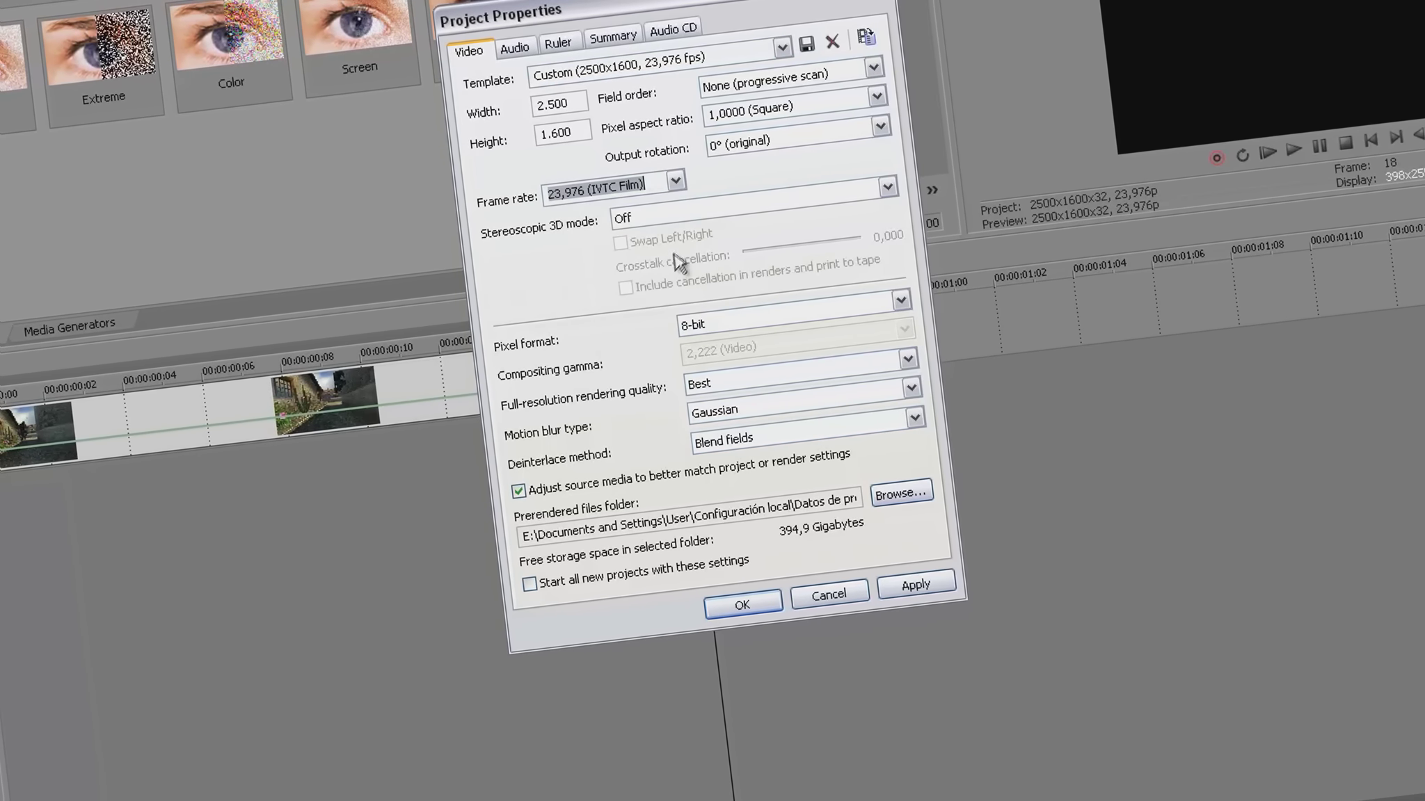
pyautogui.click(863, 386)
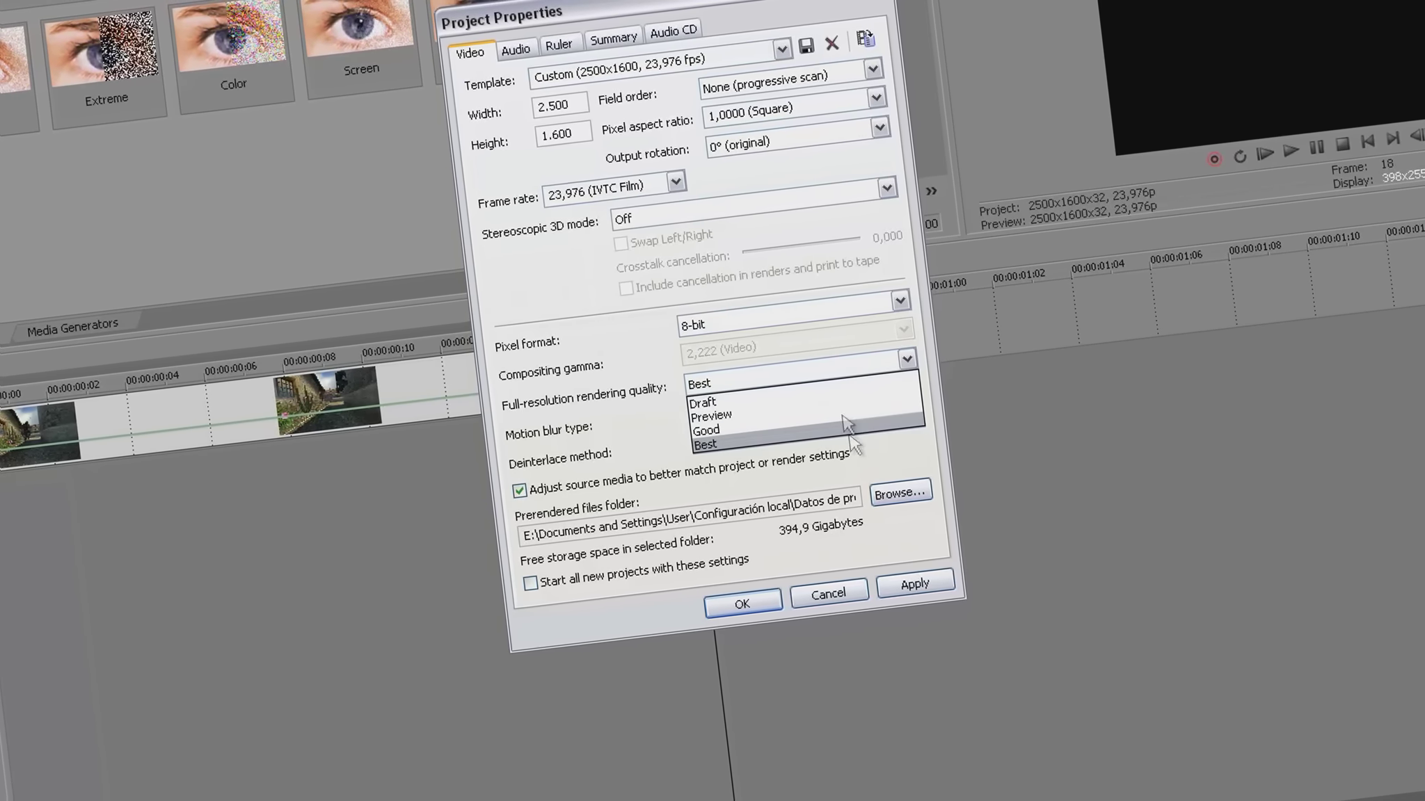
pyautogui.click(852, 443)
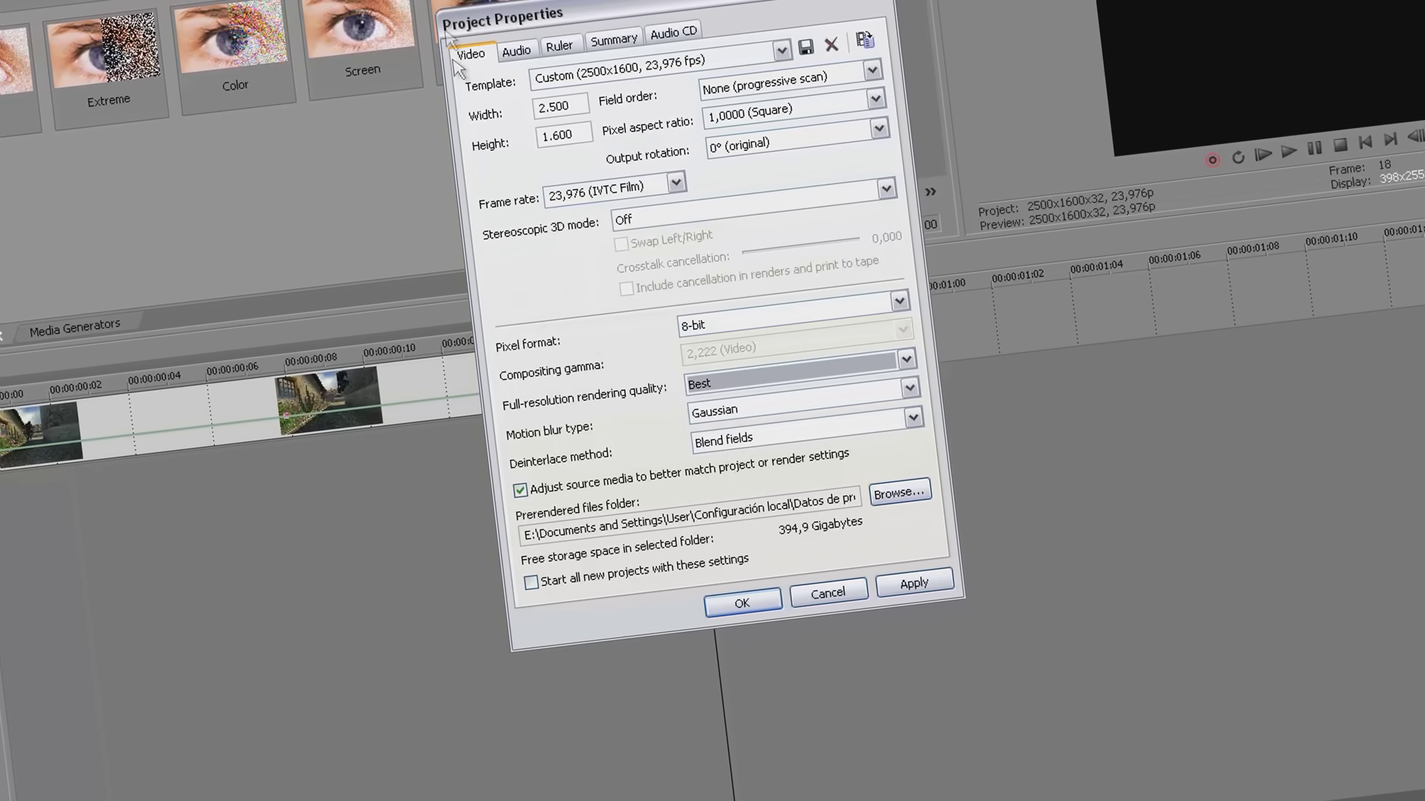
# - Set audio quality to Best, make these settings the default for new projects, and apply
pyautogui.click(533, 54)
pyautogui.click(862, 165)
pyautogui.click(861, 229)
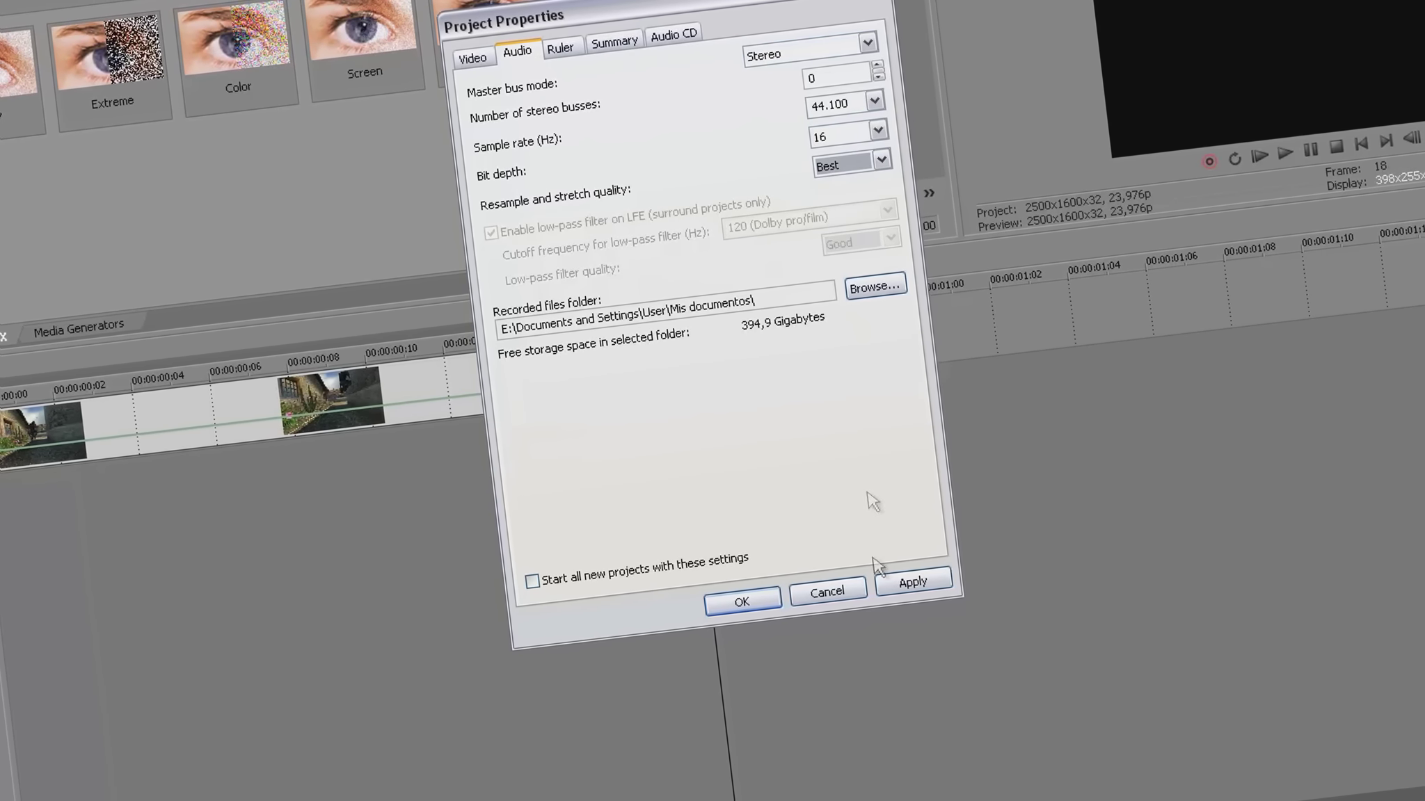
pyautogui.click(532, 580)
pyautogui.click(910, 582)
pyautogui.click(765, 600)
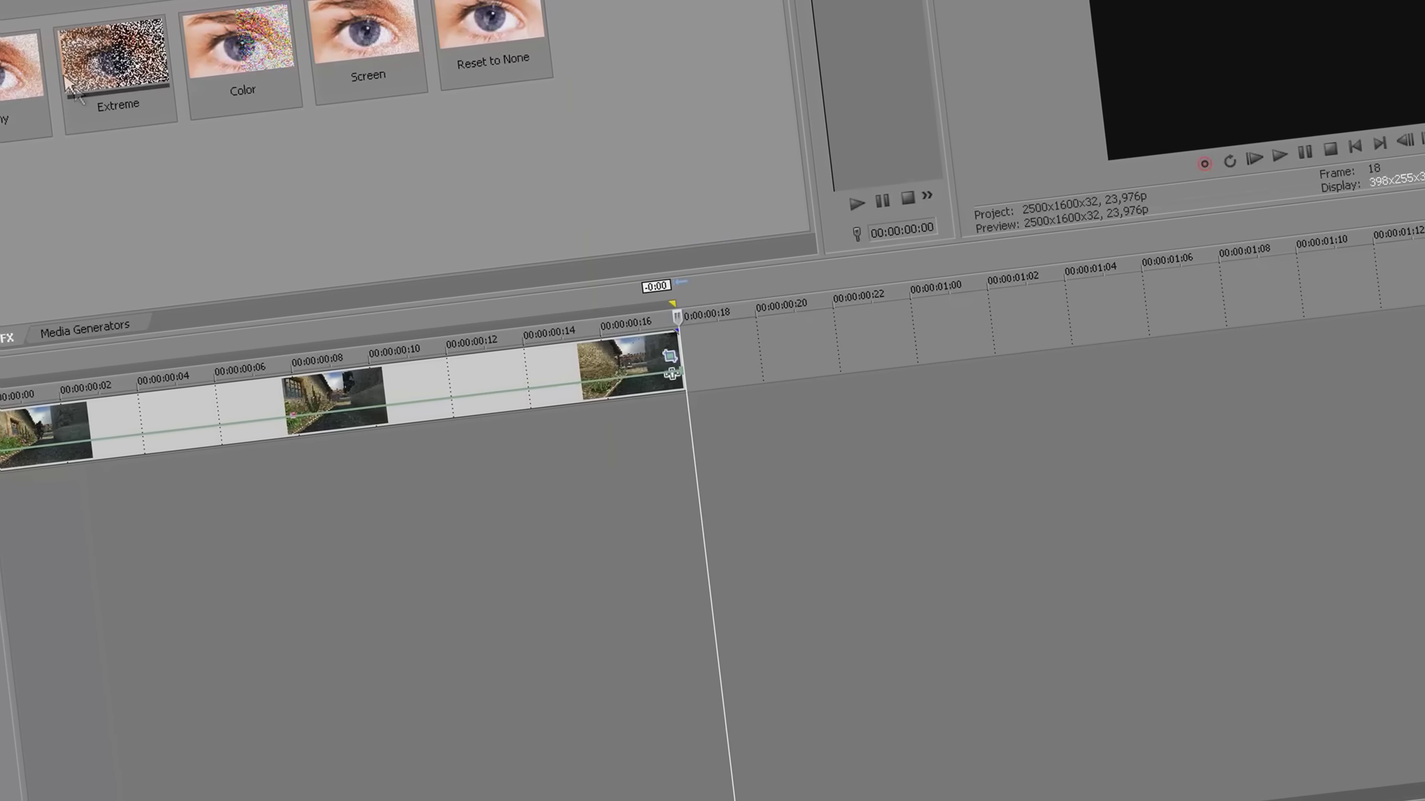
# - Choose Video for Windows (*.avi) as the render output format
pyautogui.click(0, 0)
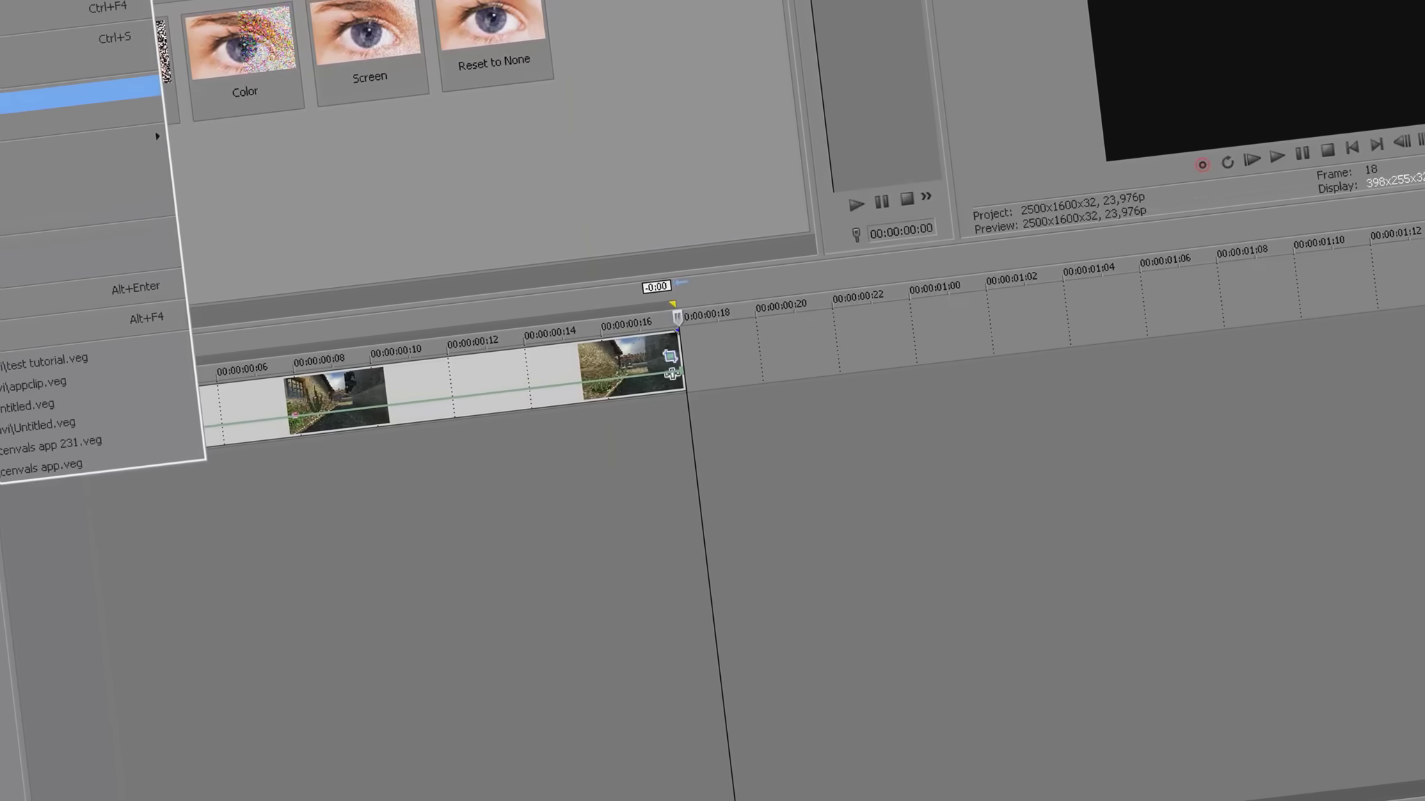
pyautogui.click(14, 100)
pyautogui.click(887, 369)
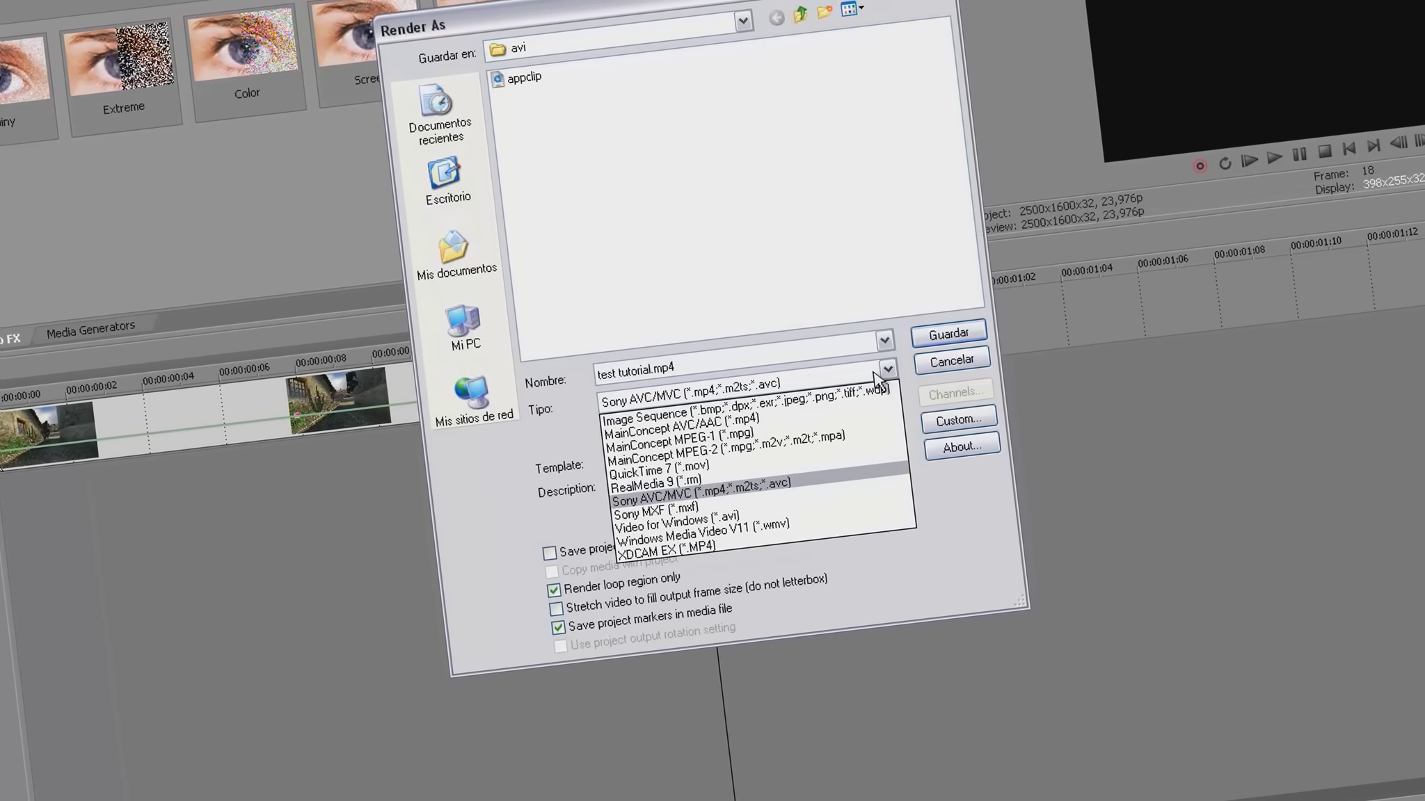
pyautogui.click(809, 516)
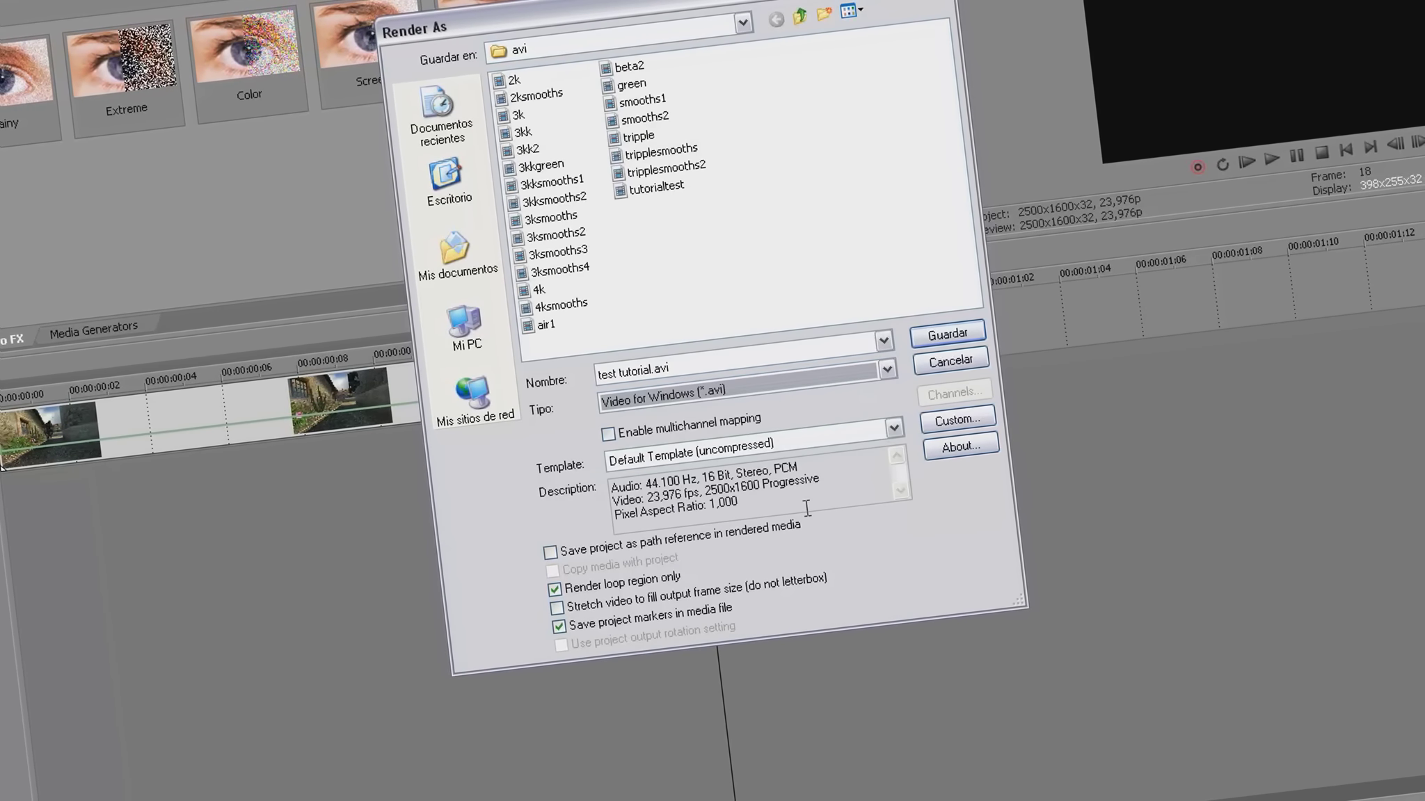
pyautogui.click(953, 419)
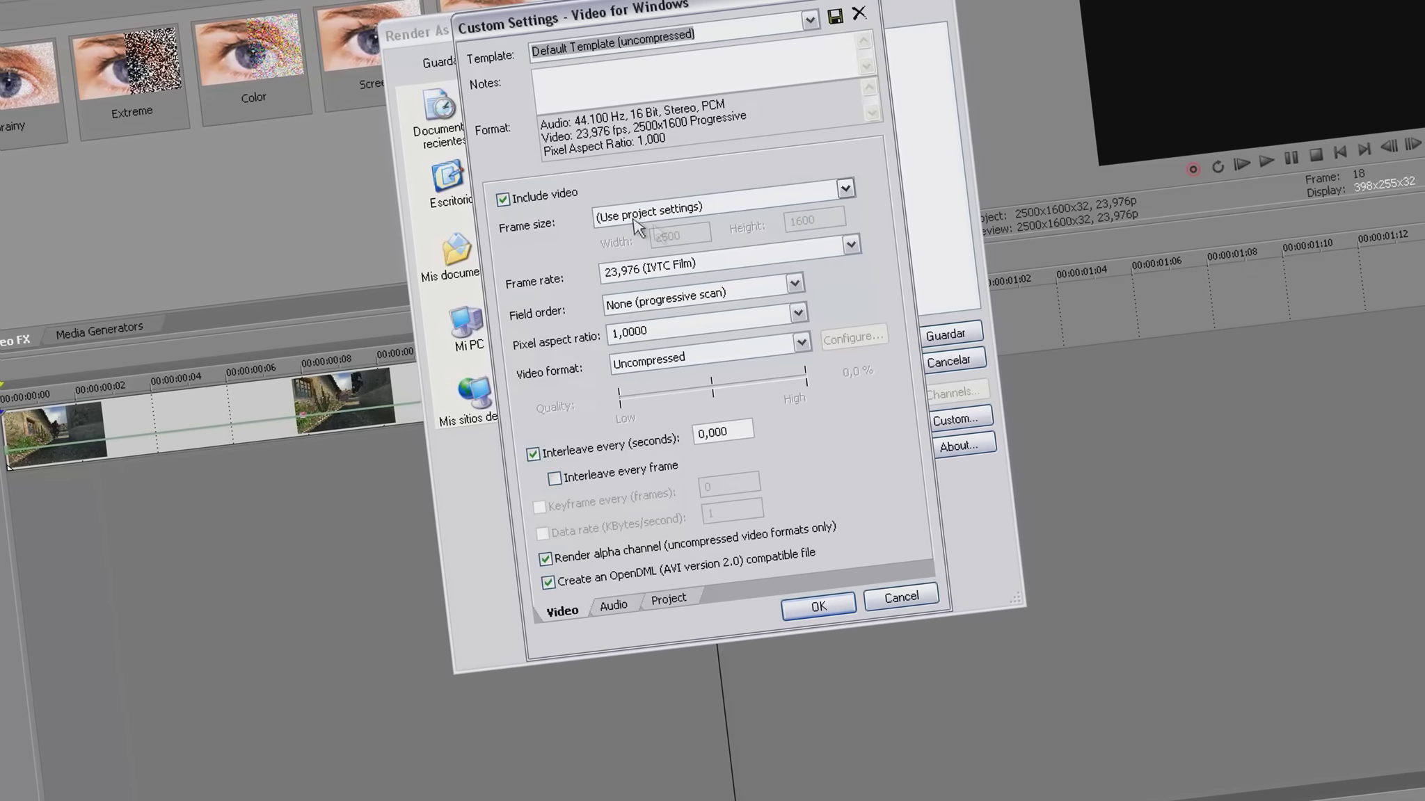
pyautogui.click(894, 597)
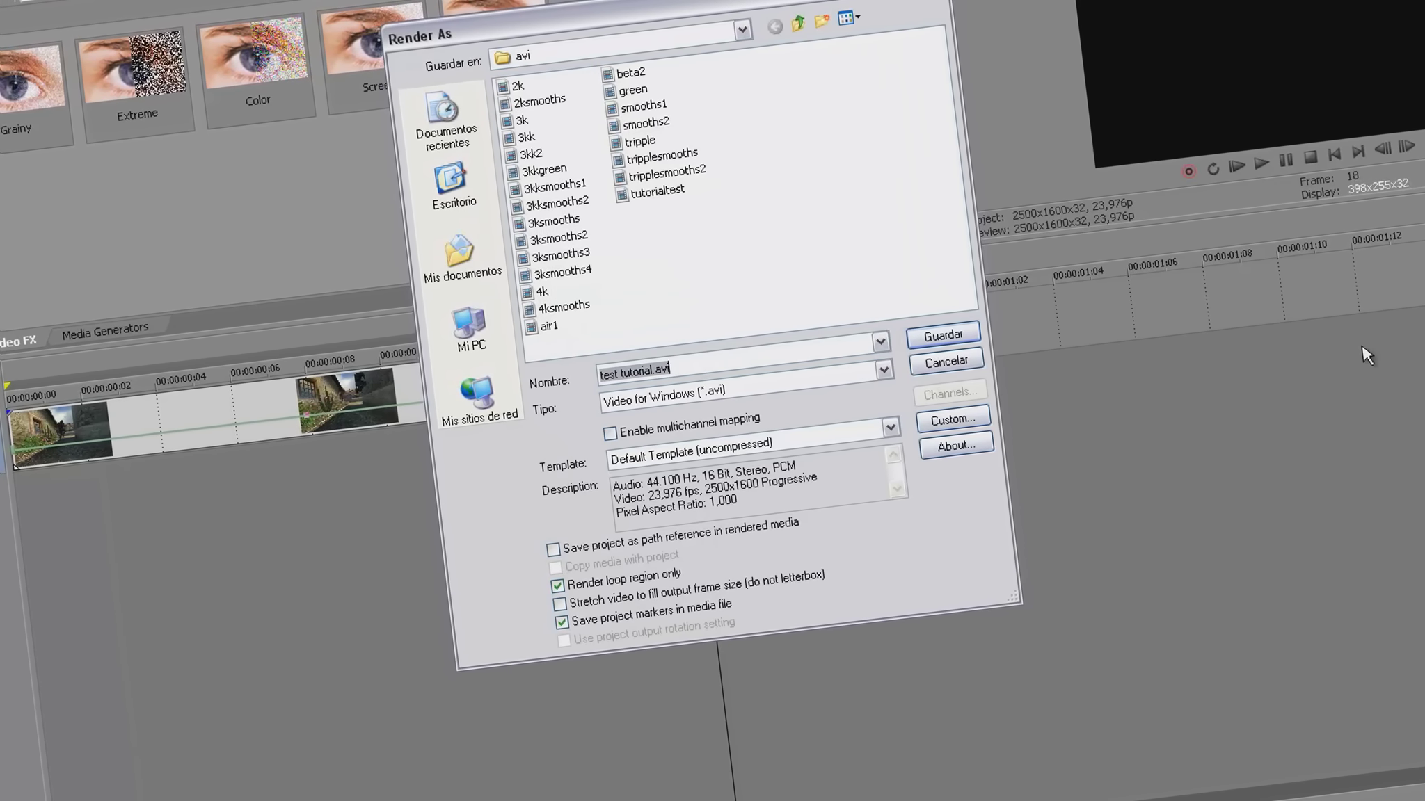
# - Render the clip under a new file name, then close Vegas and answer the save prompt
pyautogui.press('BackSpace')
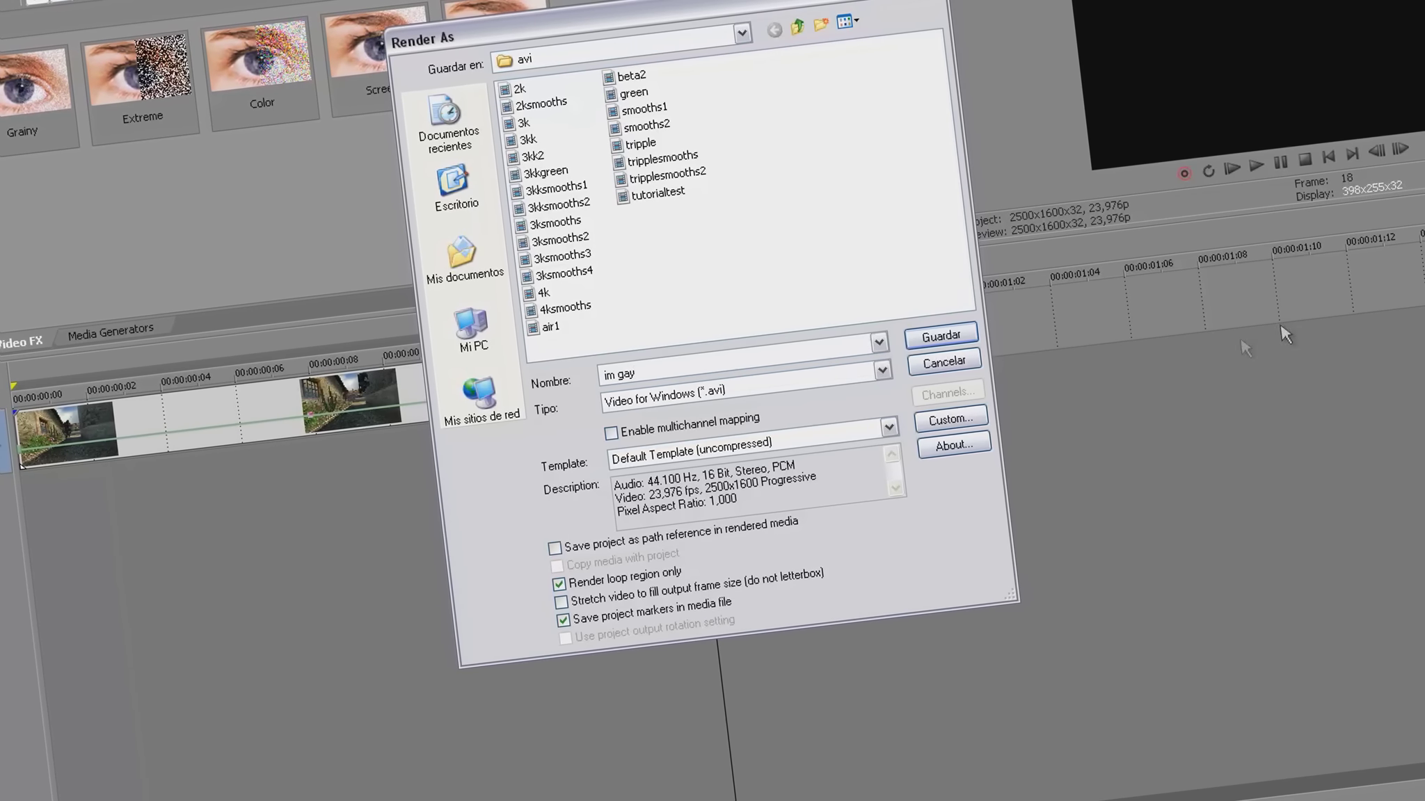
pyautogui.click(939, 338)
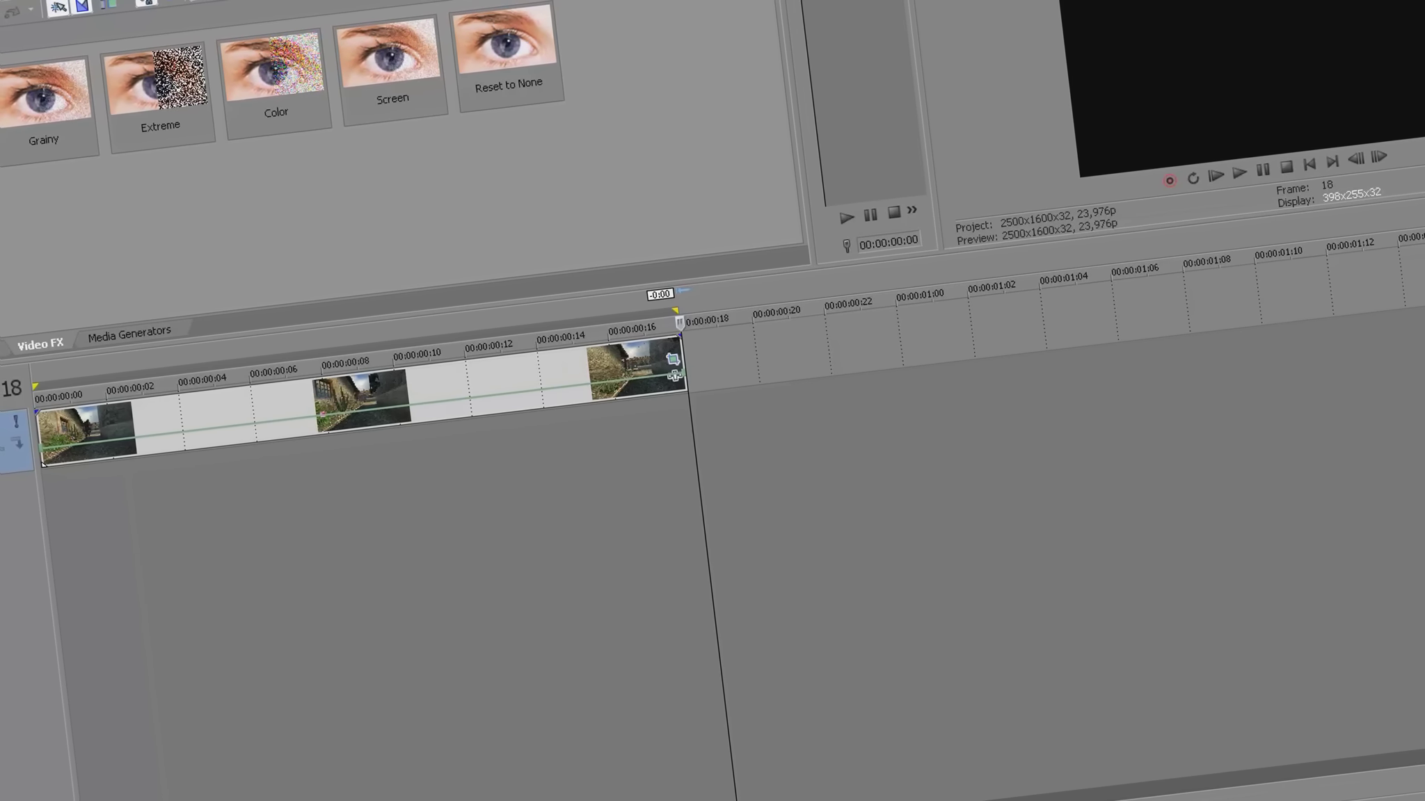
pyautogui.hotkey('ctrl', 'n')
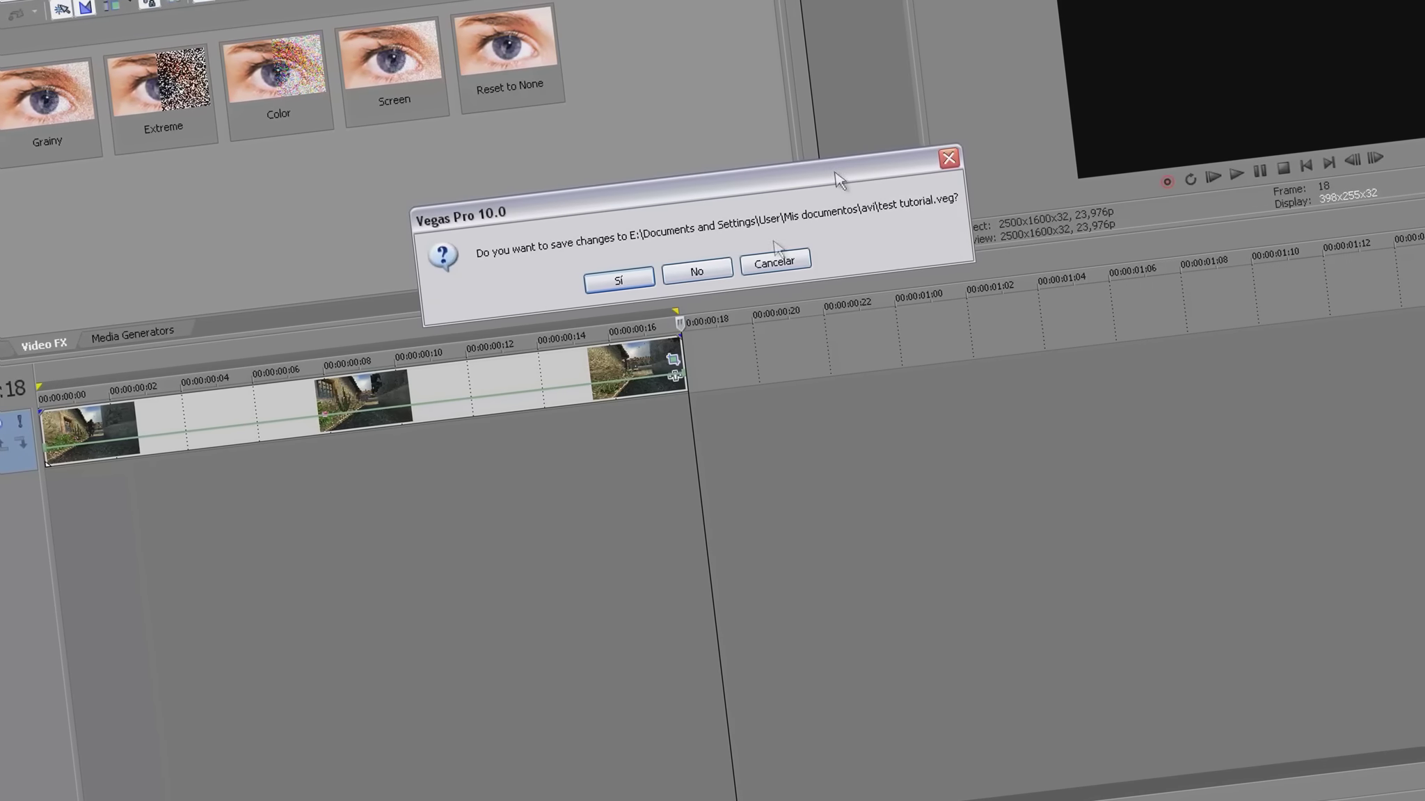
pyautogui.click(623, 278)
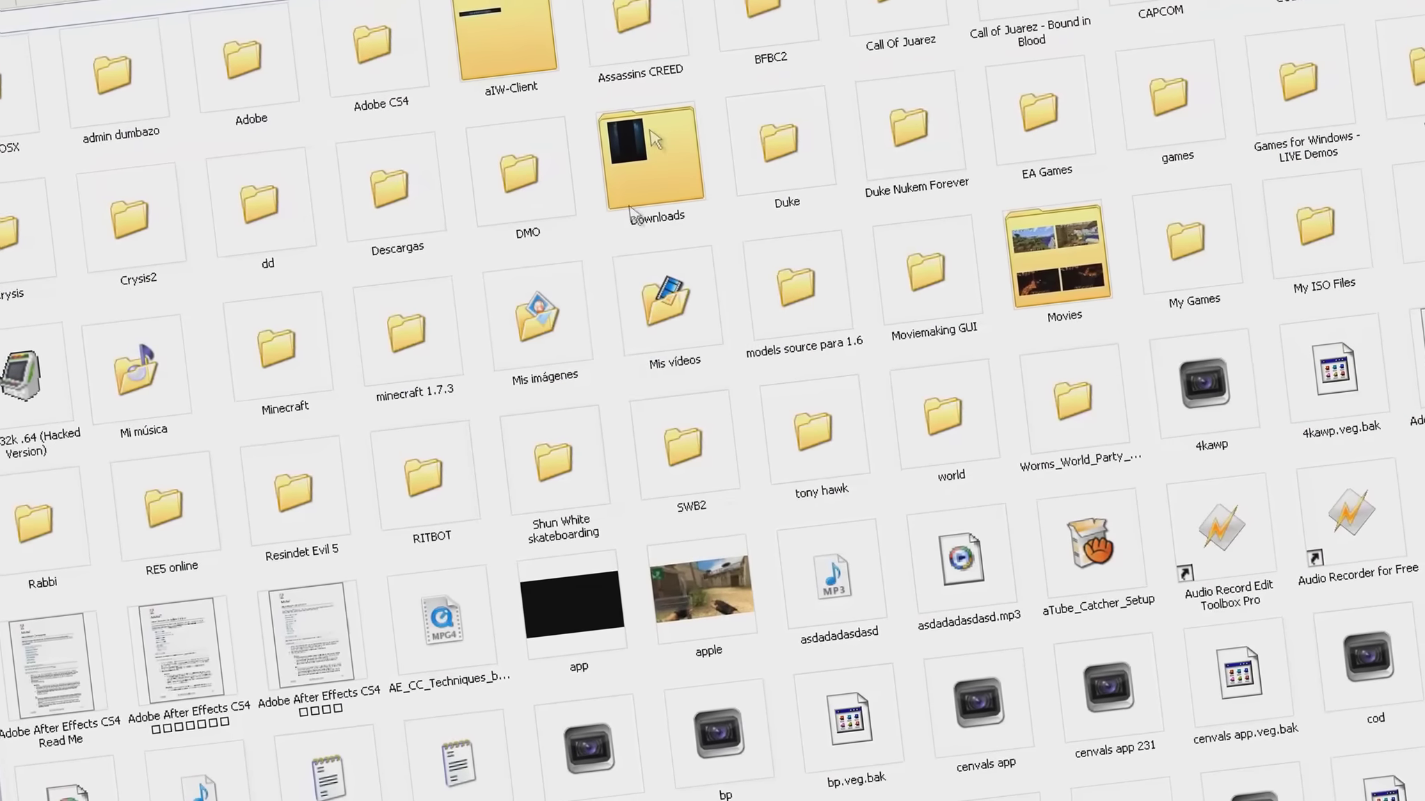
# - Find RIPBOT.rar in the Descargas folder and open it in WinRAR
pyautogui.click(341, 222)
pyautogui.moveTo(283, 214); pyautogui.dragTo(275, 215)
pyautogui.click(80, 237)
pyautogui.click(127, 32)
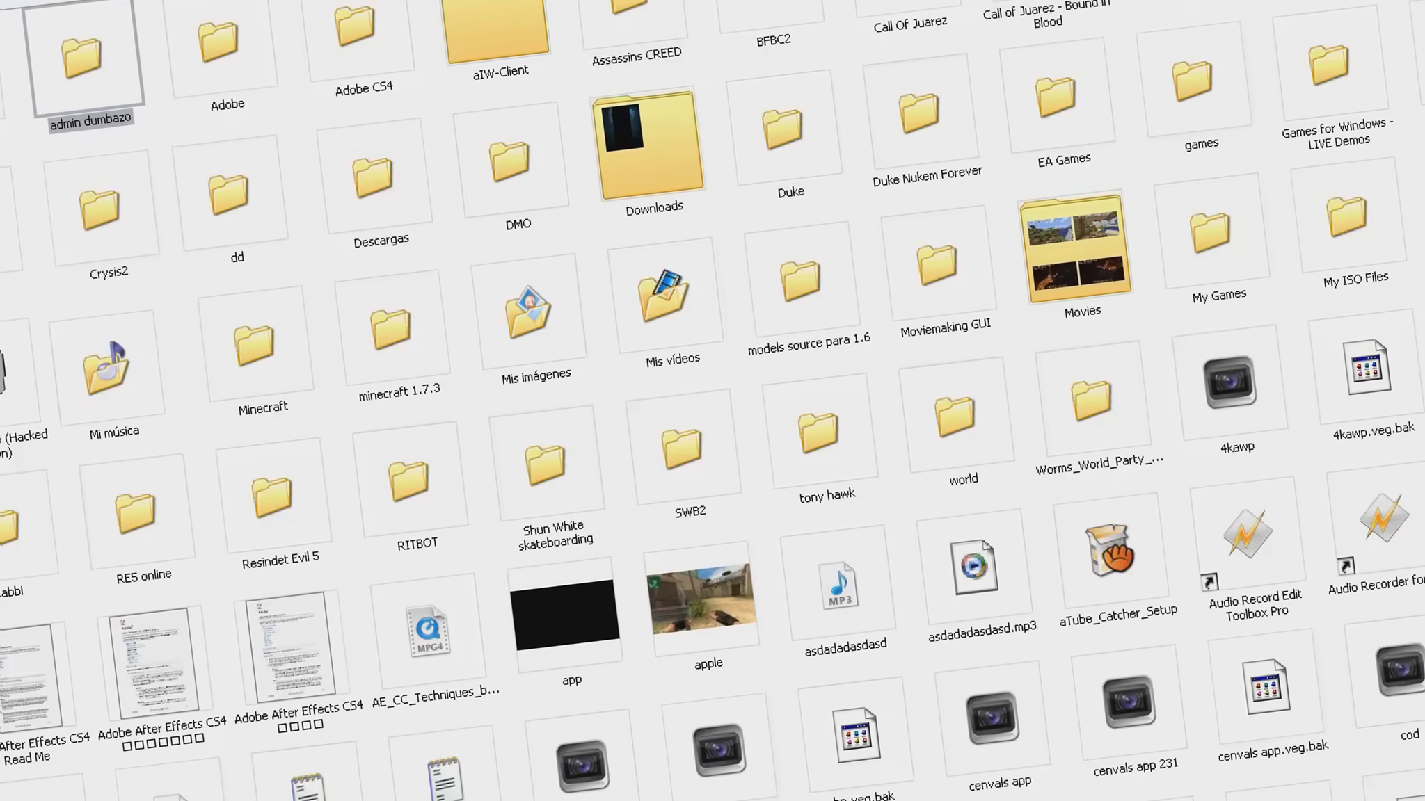
pyautogui.click(802, 148)
pyautogui.press('Right')
pyautogui.press('End')
pyautogui.scroll(-5, 819, 174)
pyautogui.click(819, 174)
pyautogui.scroll(3, 919, 166)
pyautogui.scroll(10, 817, 182)
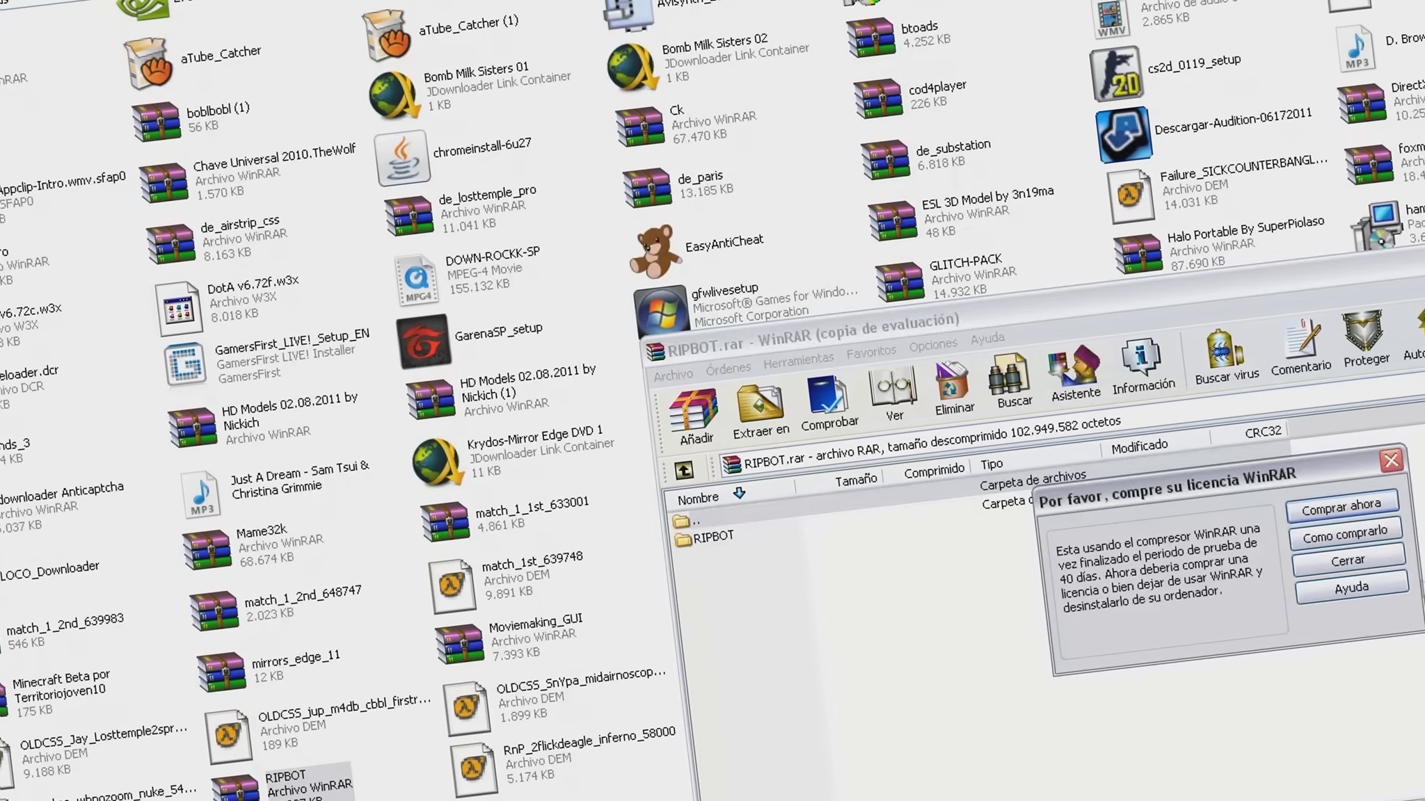
# - Dismiss the licence reminder and launch RipBot264.exe from the archive's RIPBOT folder
pyautogui.click(1374, 565)
pyautogui.doubleClick(1070, 502)
pyautogui.doubleClick(786, 610)
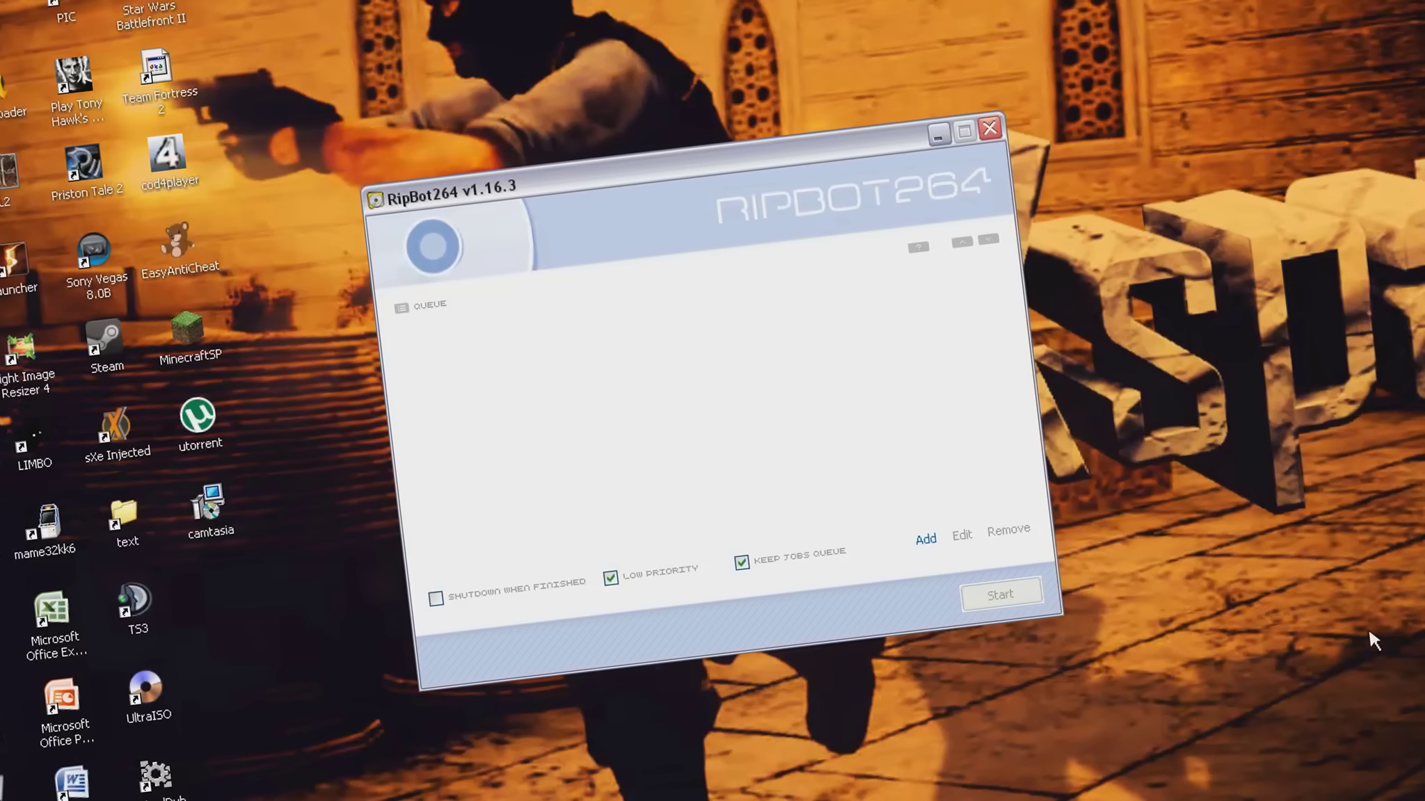
# - Add a new job using the rendered AVI from My Documents > avi as its source
pyautogui.click(925, 540)
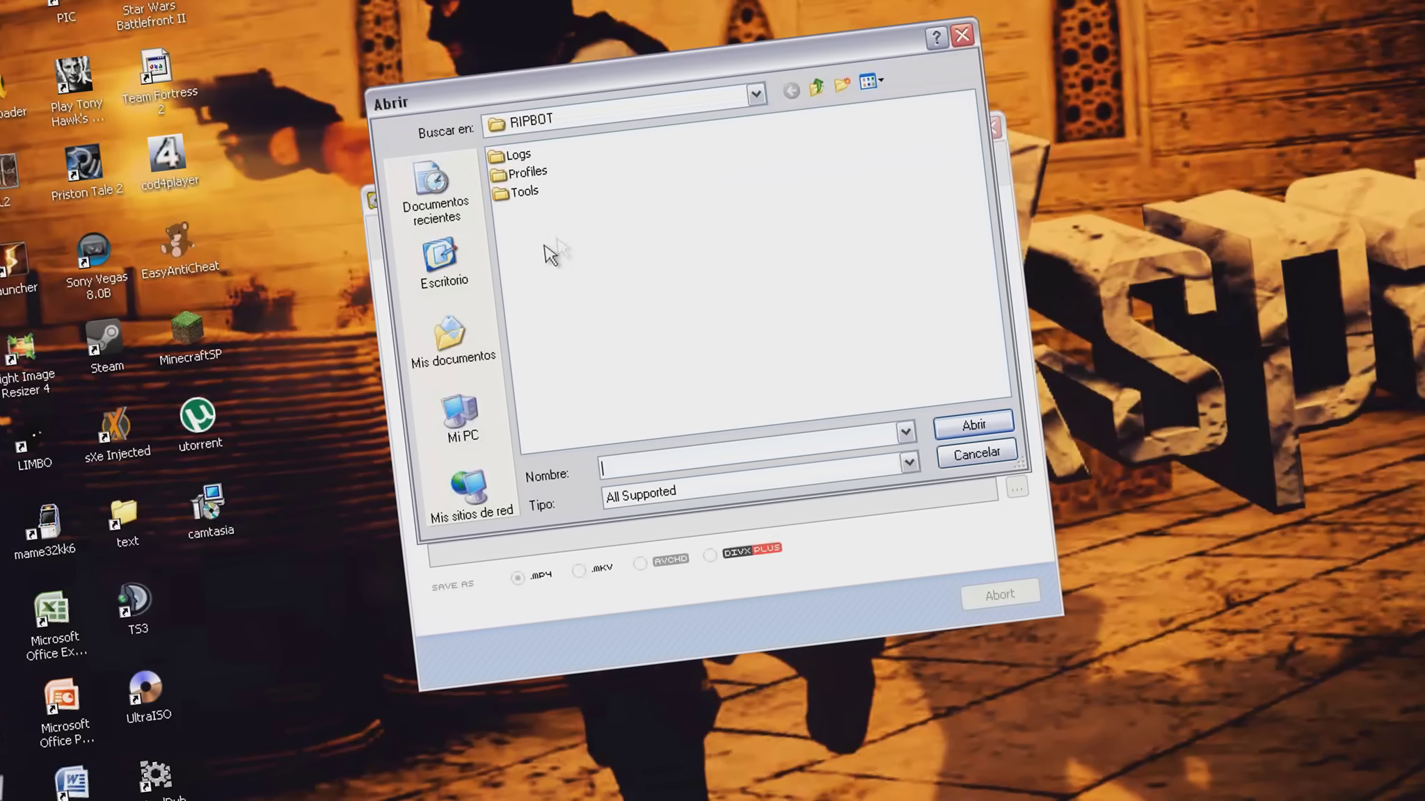
pyautogui.click(450, 337)
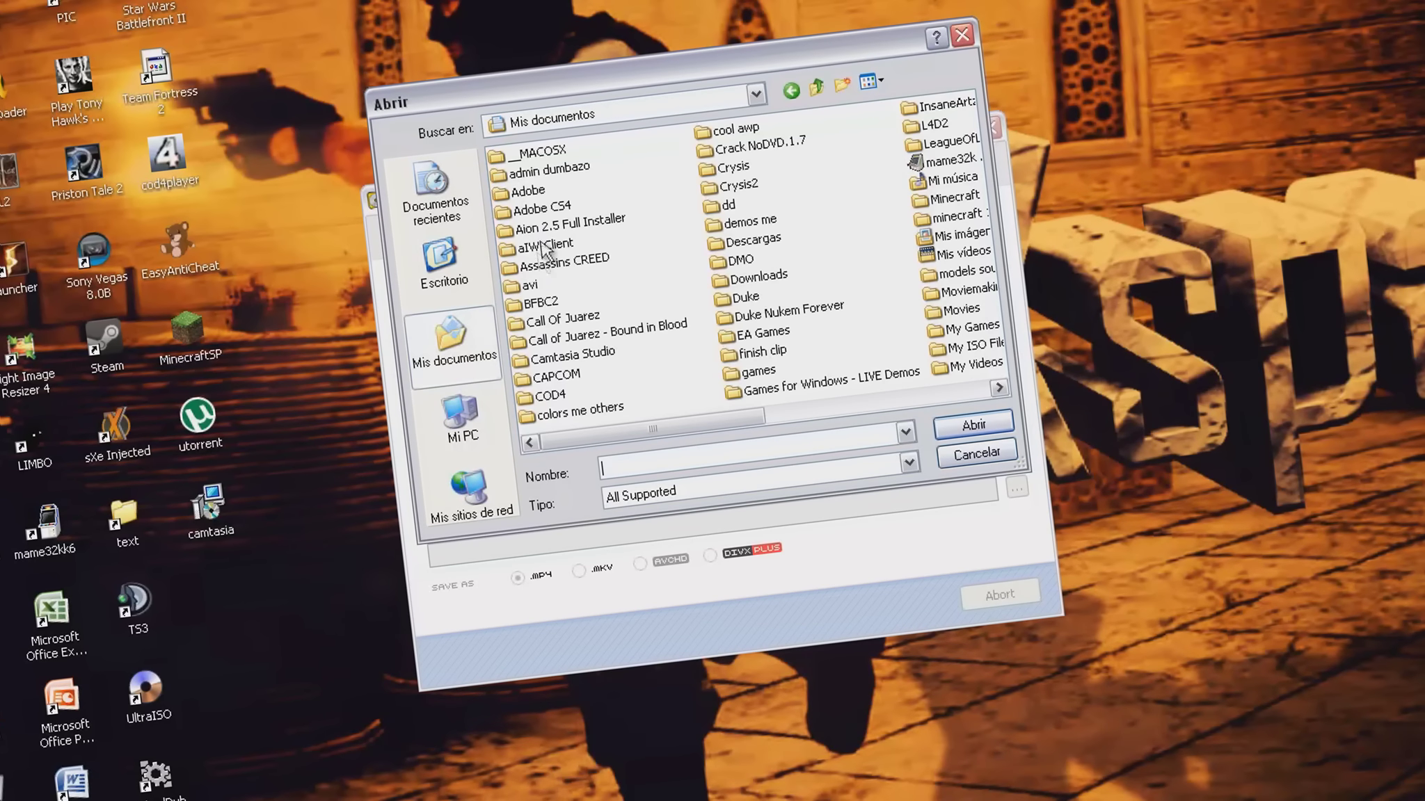
pyautogui.doubleClick(531, 287)
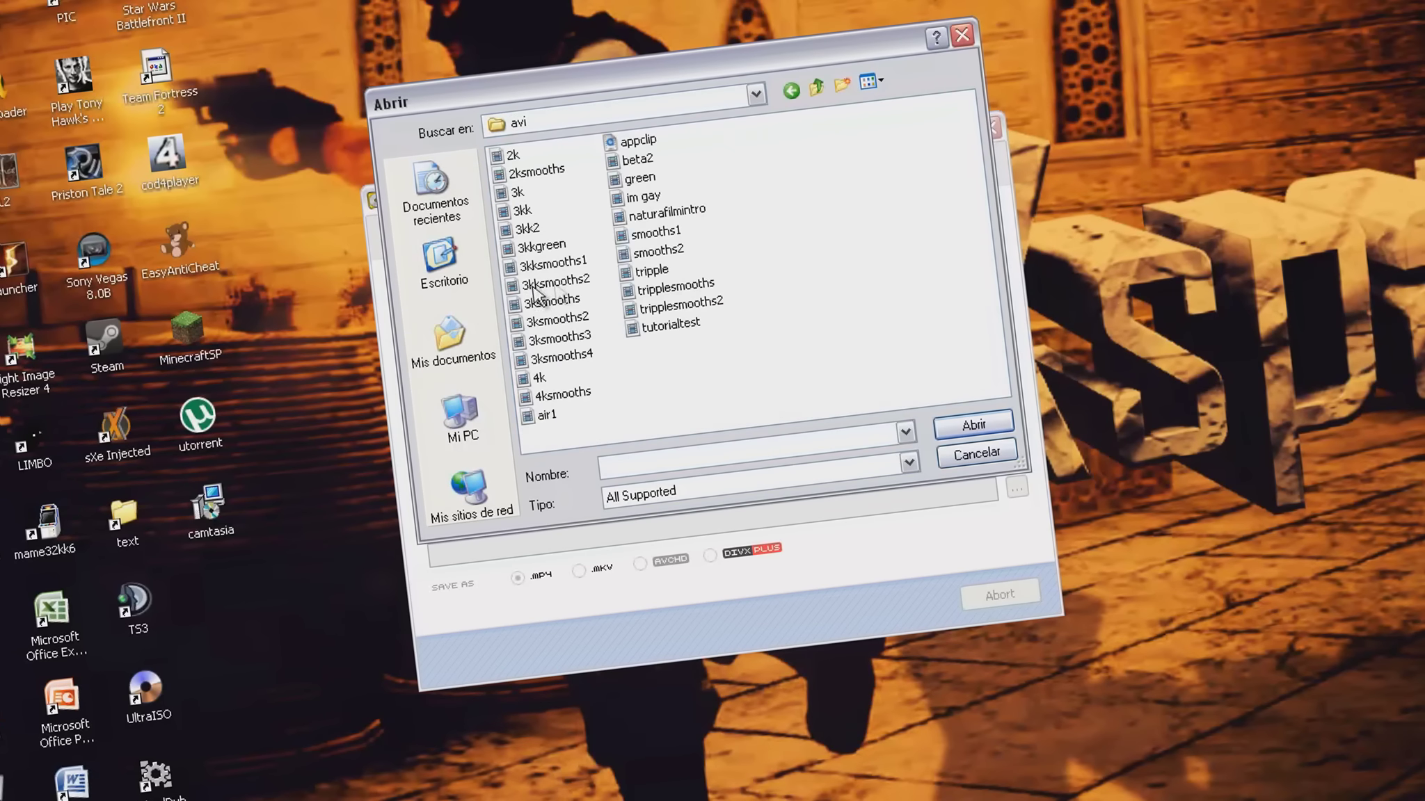
pyautogui.doubleClick(667, 210)
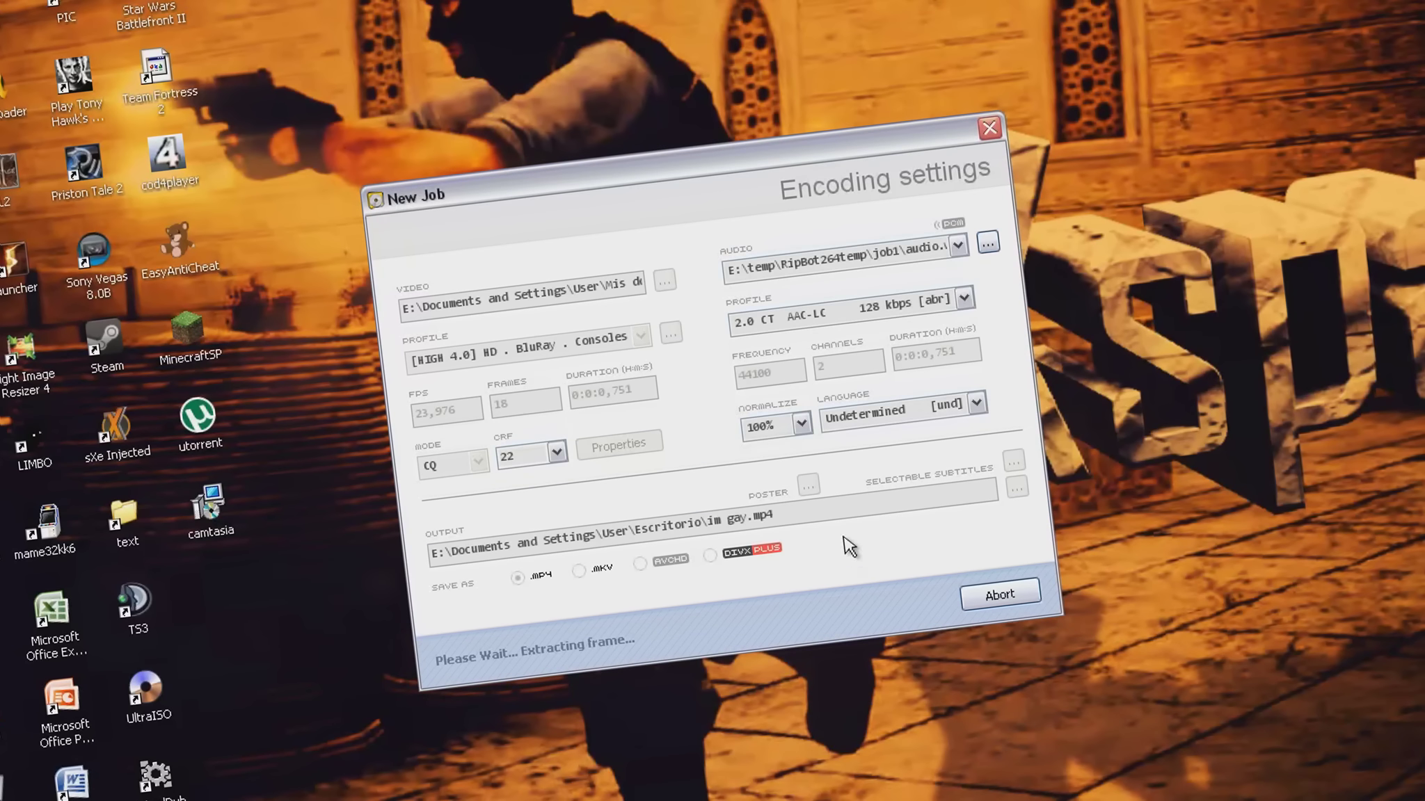
# - Set CRF to 18 and choose 5 - TESA motion estimation with 10 - QP RD subpixel refinement
pyautogui.click(557, 454)
pyautogui.click(546, 487)
pyautogui.click(671, 336)
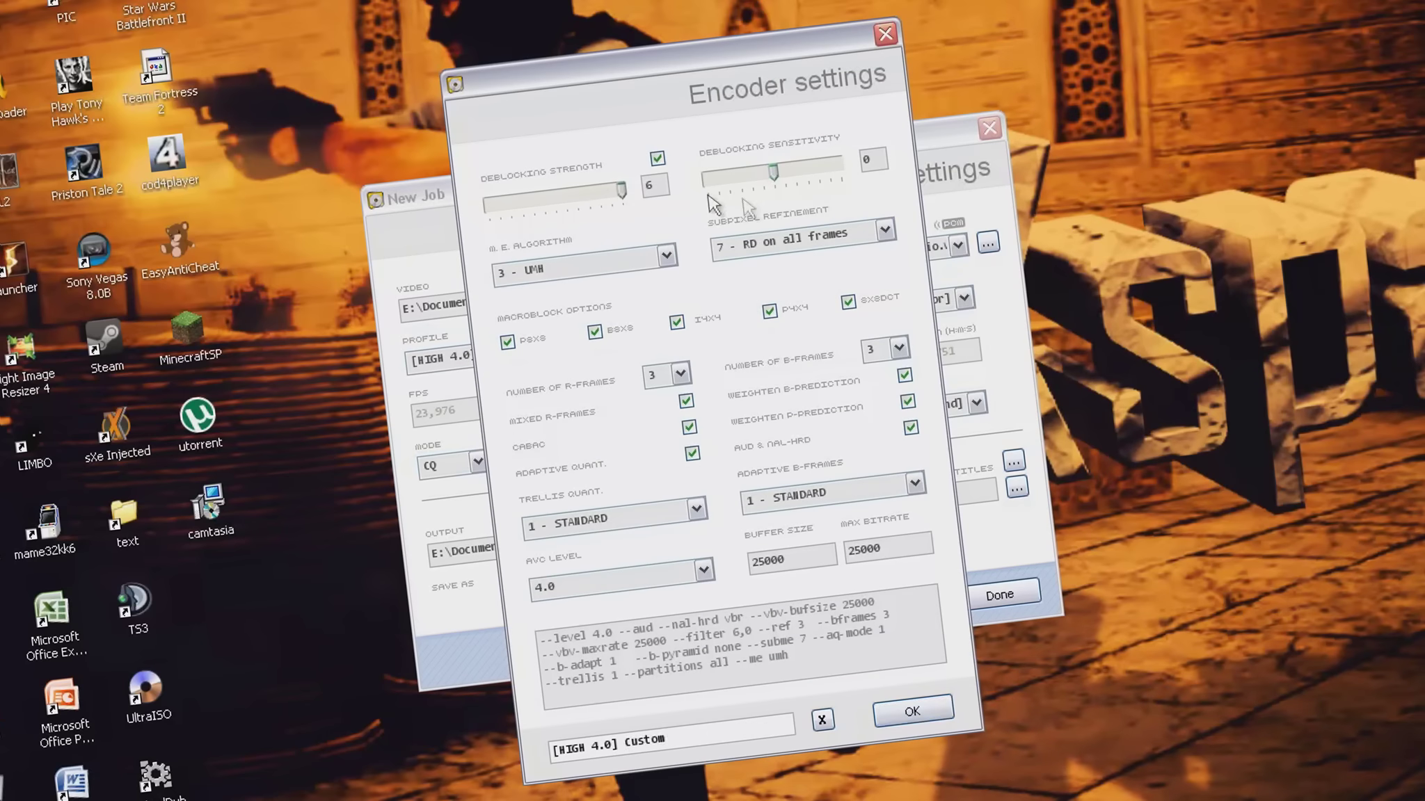
pyautogui.click(665, 256)
pyautogui.click(626, 369)
pyautogui.click(825, 243)
pyautogui.click(814, 428)
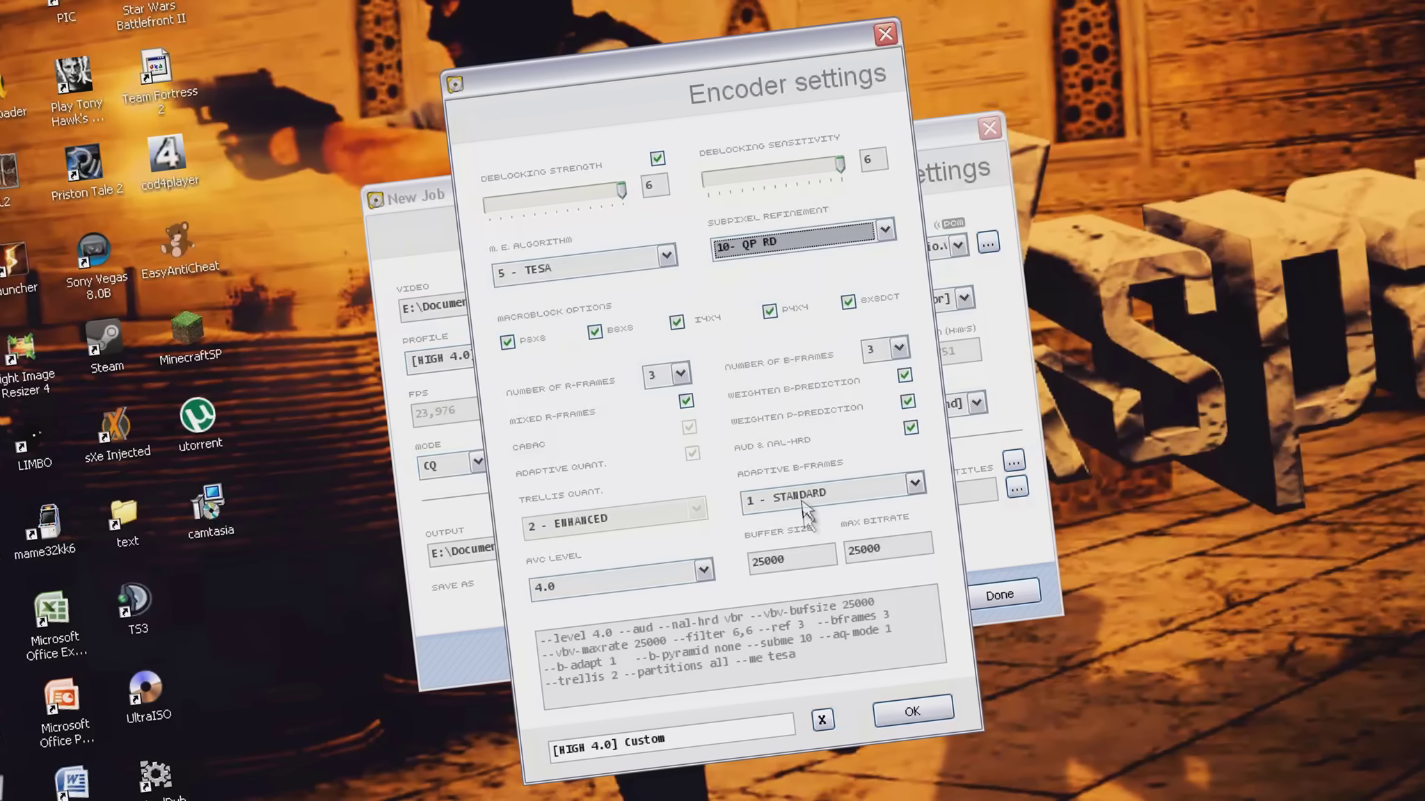
# - Set adaptive B-frames to 2 - Enhanced and AVC level 5.1, then accept the custom profile
pyautogui.click(807, 493)
pyautogui.click(807, 567)
pyautogui.click(704, 571)
pyautogui.click(613, 793)
pyautogui.click(911, 711)
pyautogui.click(1017, 487)
# - Navigate to the finish clip folder under My Documents in the Save As dialog
pyautogui.click(449, 336)
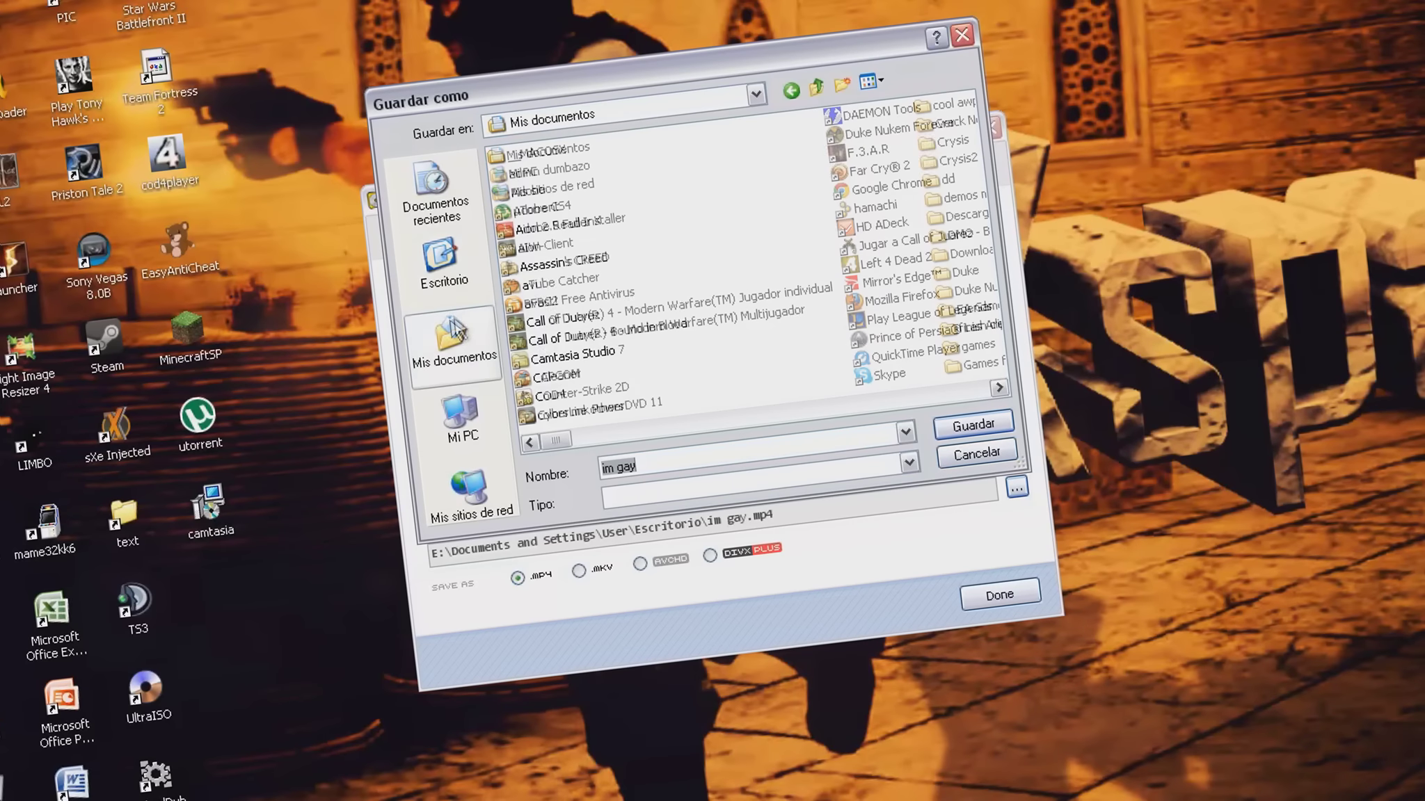
pyautogui.doubleClick(550, 300)
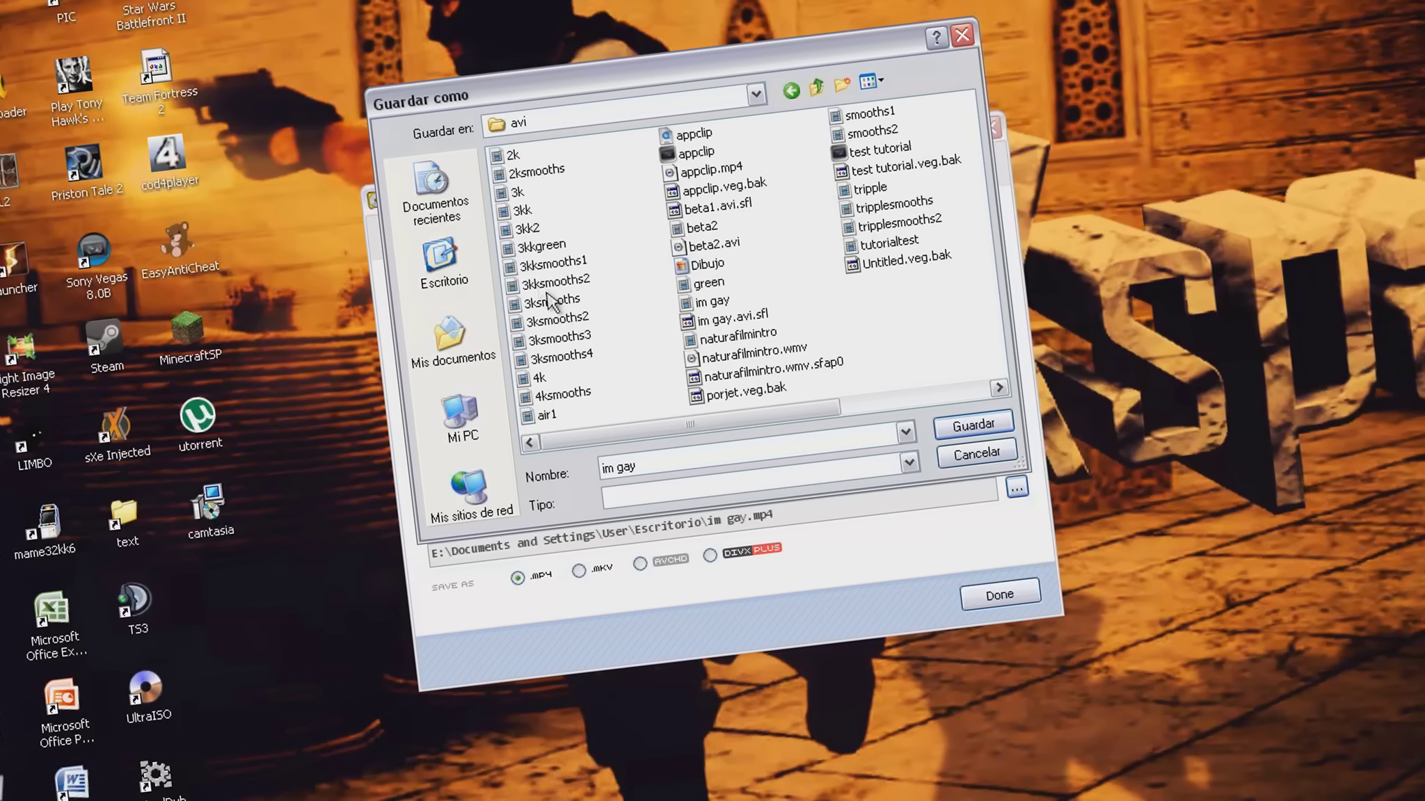
pyautogui.click(444, 268)
pyautogui.click(724, 418)
pyautogui.click(727, 419)
pyautogui.click(527, 211)
pyautogui.press('f')
pyautogui.press('f')
pyautogui.press('f')
pyautogui.press('f')
pyautogui.press('f')
pyautogui.press('f')
pyautogui.press('f')
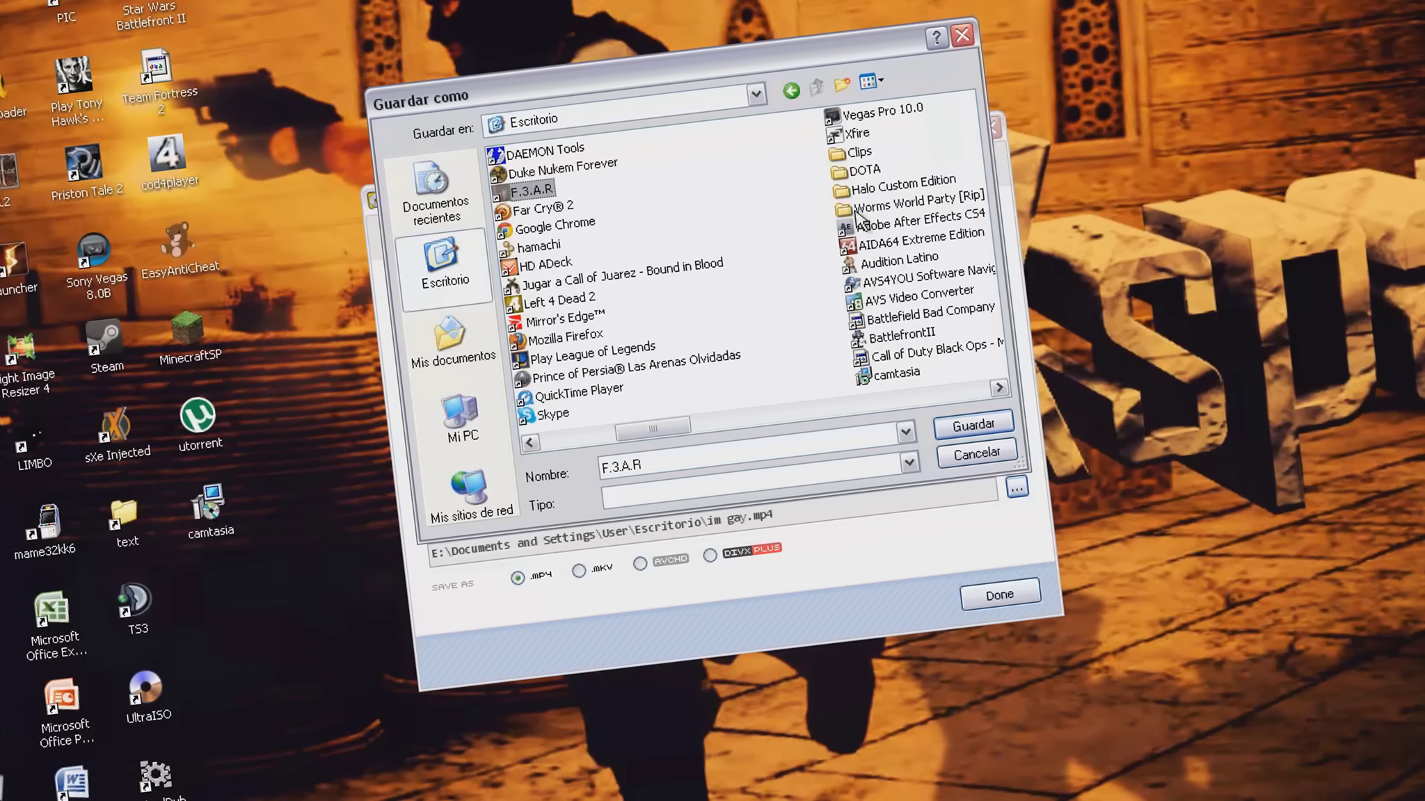
pyautogui.moveTo(666, 431); pyautogui.dragTo(542, 439)
pyautogui.click(450, 344)
pyautogui.click(547, 302)
pyautogui.scroll(-3, 604, 375)
pyautogui.press('f')
pyautogui.press('f')
pyautogui.press('f')
pyautogui.press('f')
pyautogui.press('f')
pyautogui.press('f')
pyautogui.press('f')
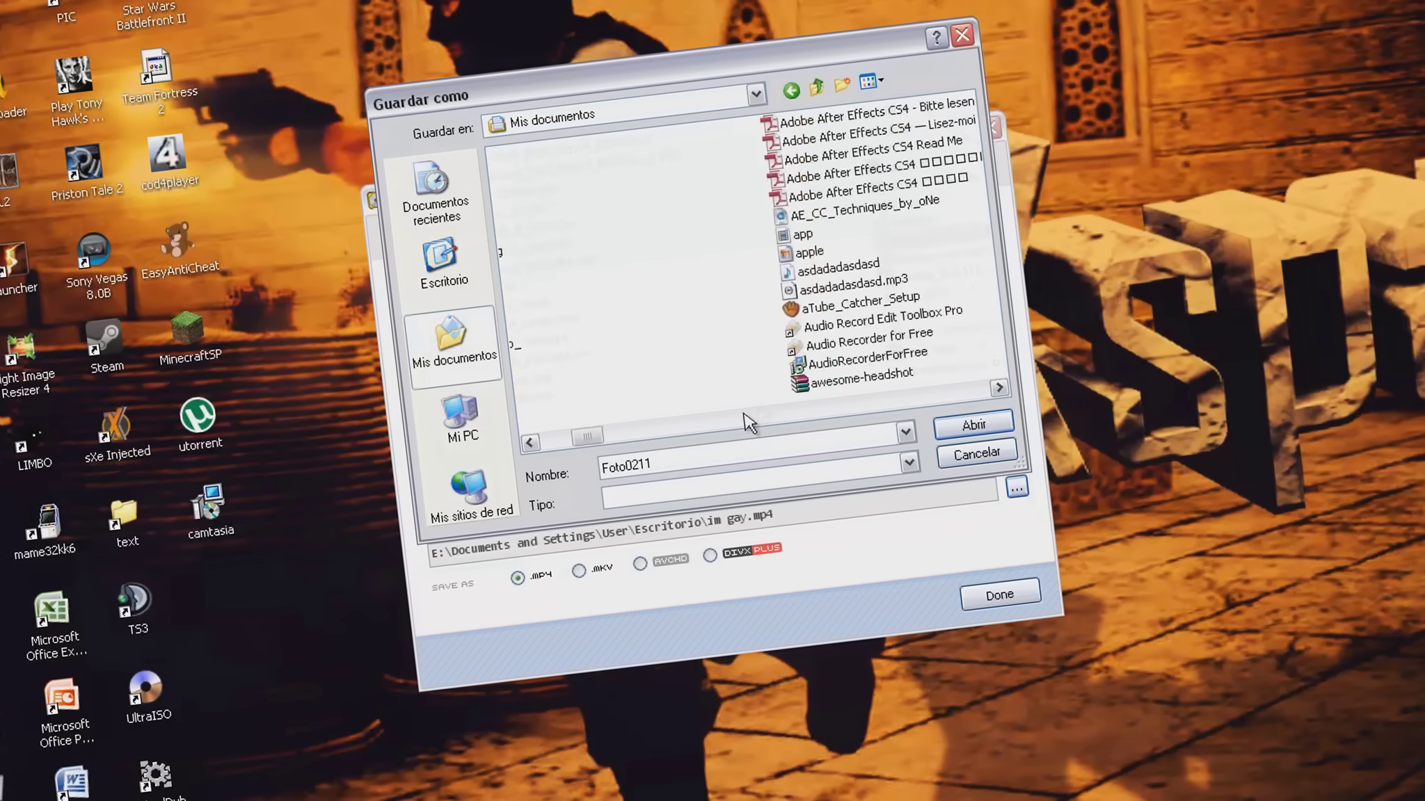
pyautogui.press('f')
pyautogui.moveTo(775, 415); pyautogui.dragTo(548, 439)
pyautogui.click(574, 355)
pyautogui.click(568, 324)
pyautogui.press('f')
pyautogui.doubleClick(569, 382)
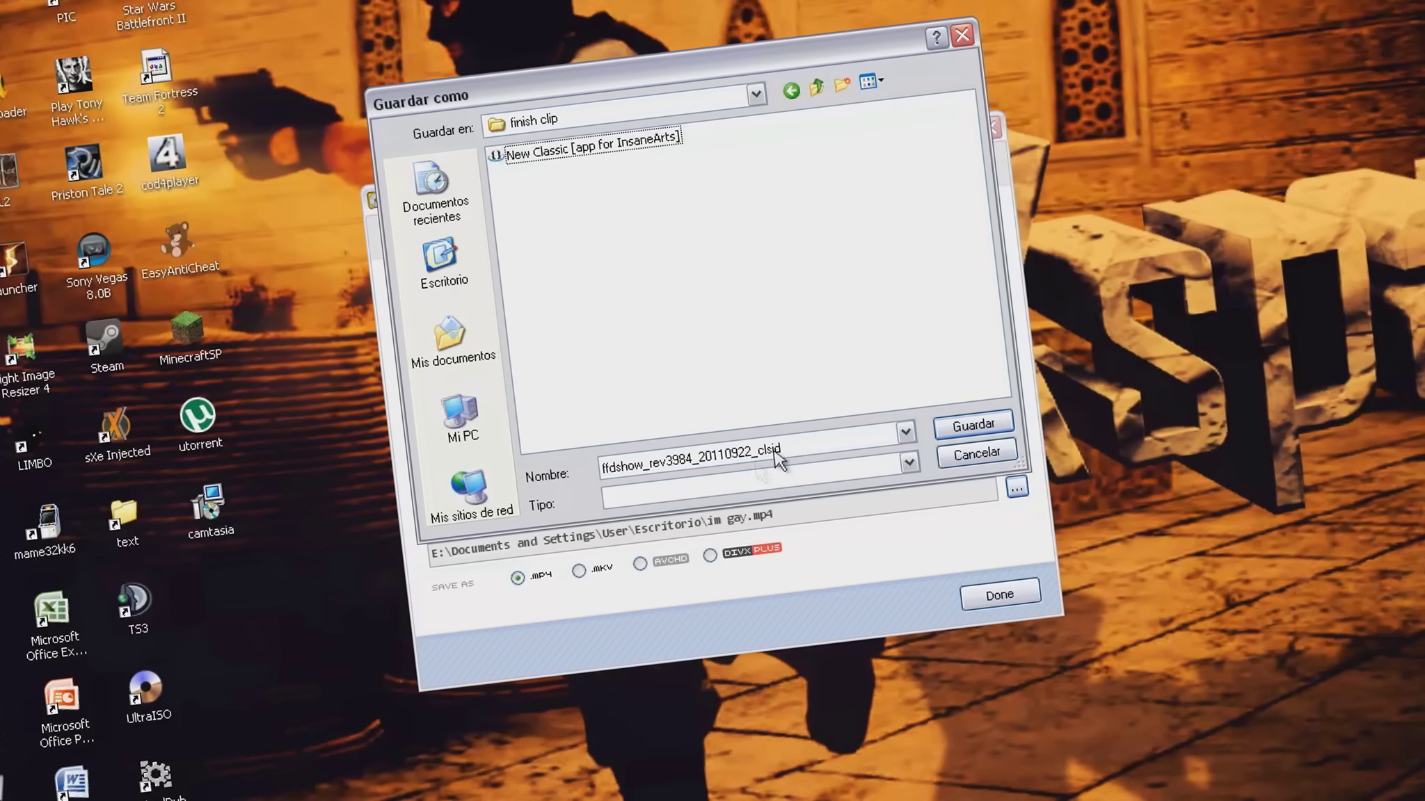
# - Name the output 'im gay' and save it as a DivX Plus (.mkv) file
pyautogui.write('im gay')
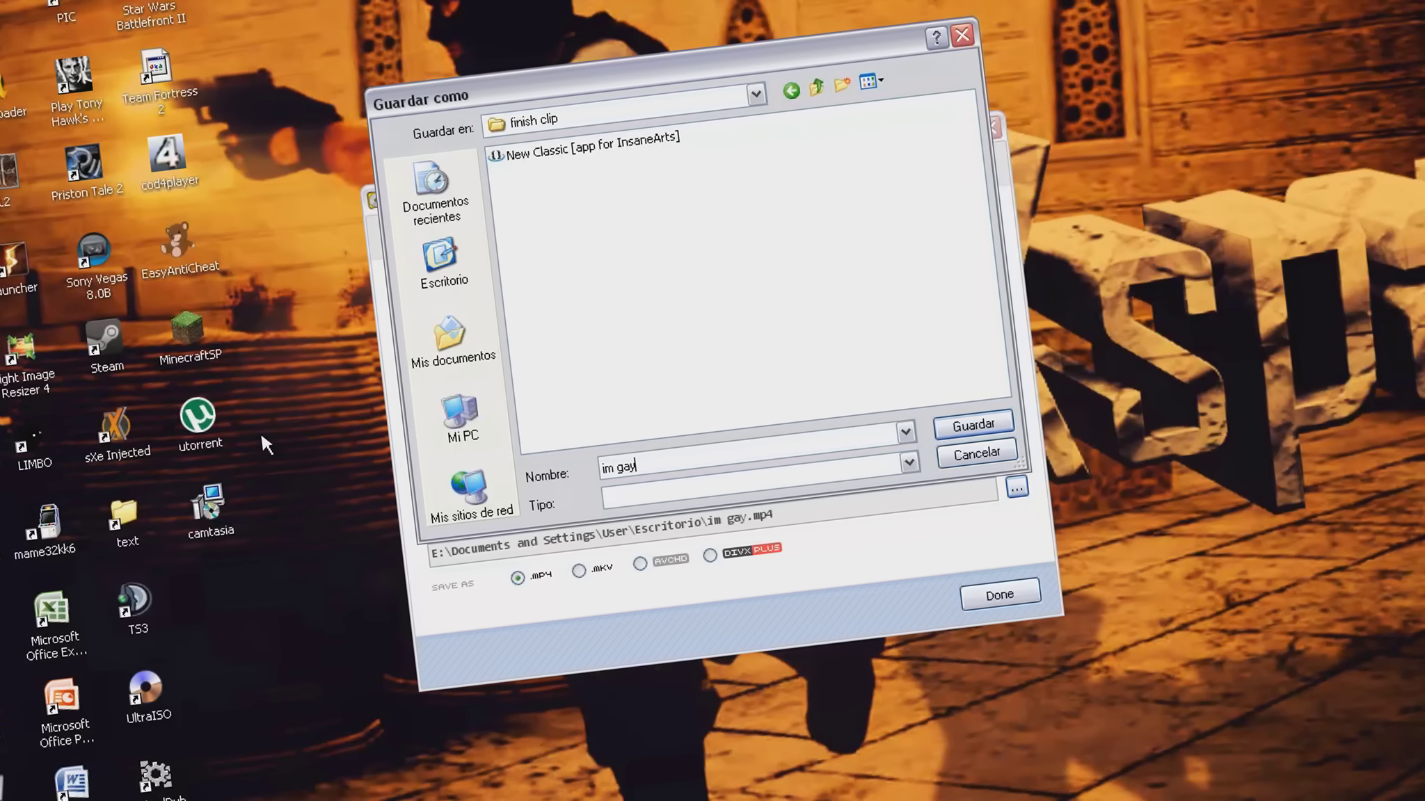
pyautogui.press('Return')
pyautogui.click(710, 556)
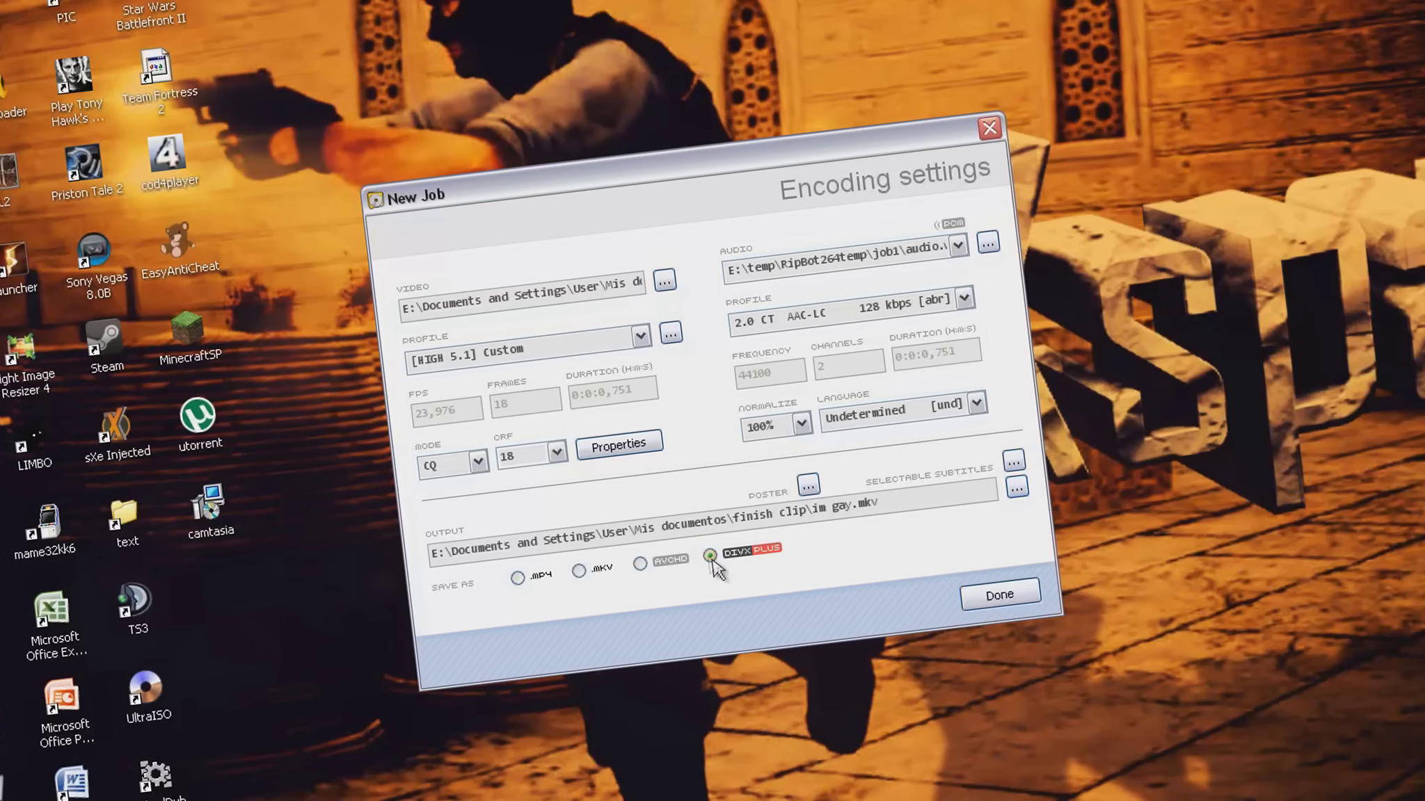
# - Add the configured im gay.mkv encoding job to the RipBot264 queue
pyautogui.click(1000, 596)
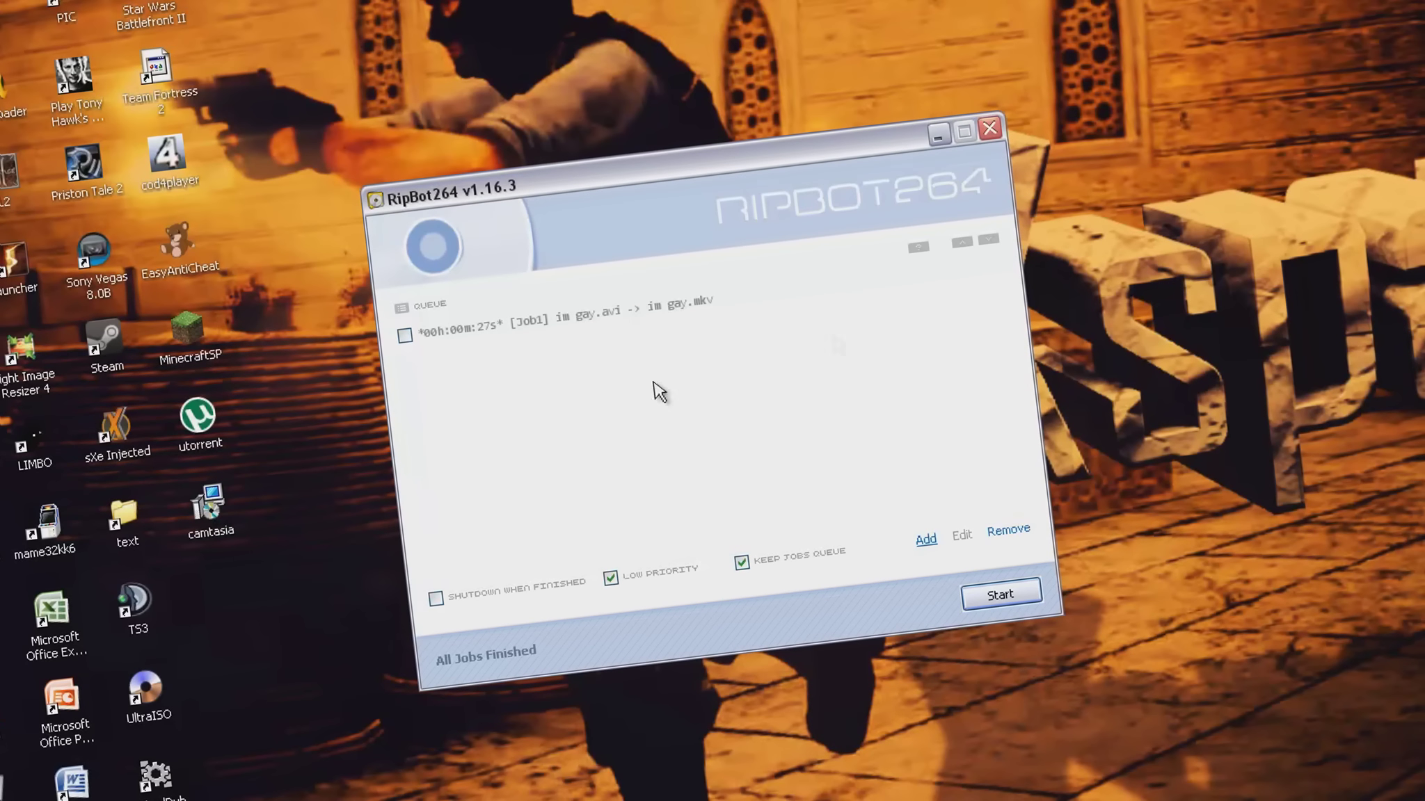
# - Close the RipBot264 window to return to the desktop
pyautogui.click(992, 129)
pyautogui.moveTo(370, 267); pyautogui.dragTo(909, 783)
pyautogui.moveTo(270, 6); pyautogui.dragTo(1231, 797)
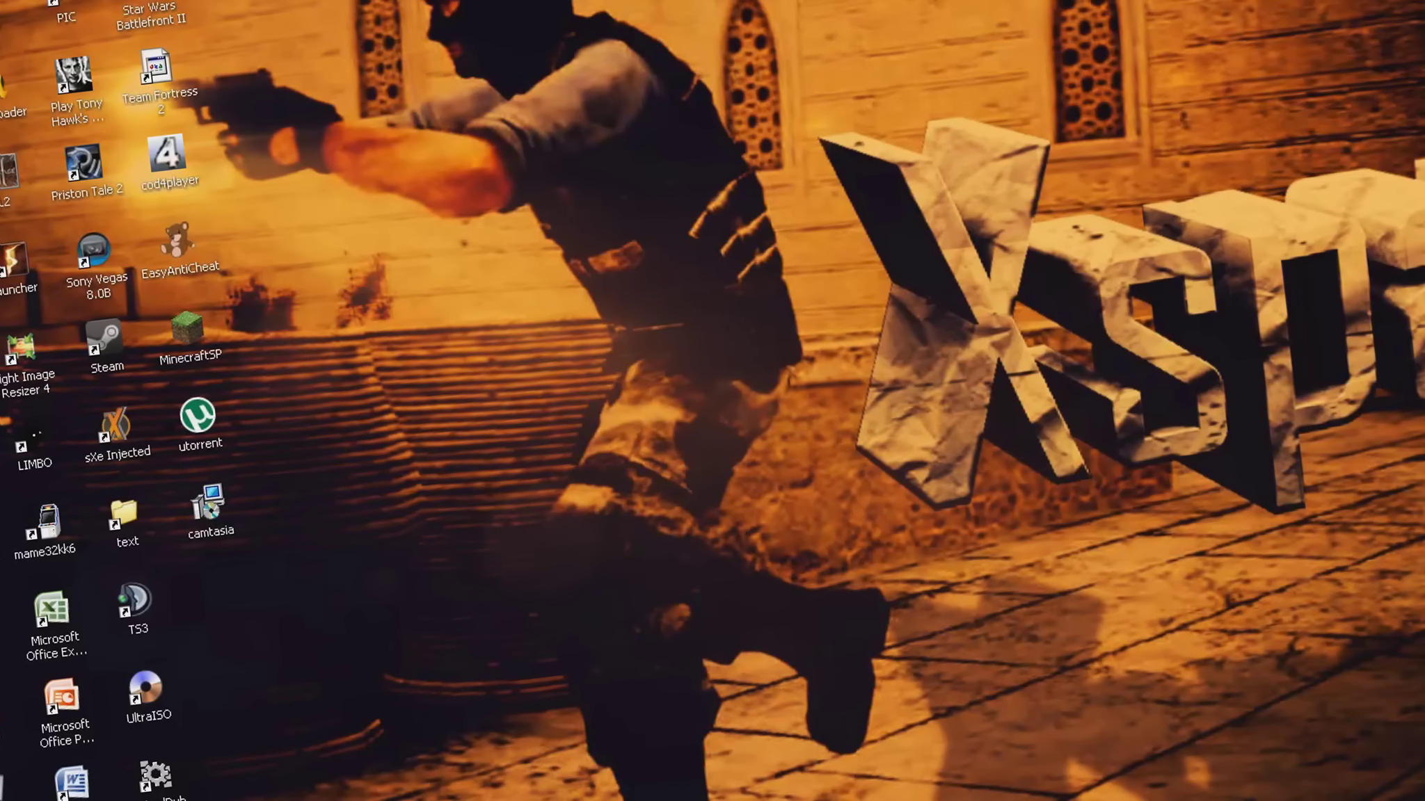